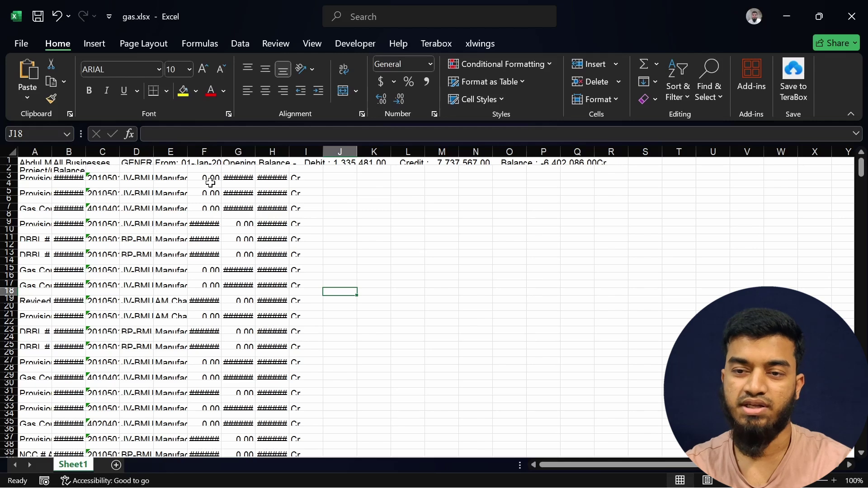
Open Clean.xlsm from the Desktop's New folder and run its ApplyCleanAndFilterToERP macro on gas.xlsx
scroll(185, 362, "down", 3)
scroll(185, 362, "up", 3)
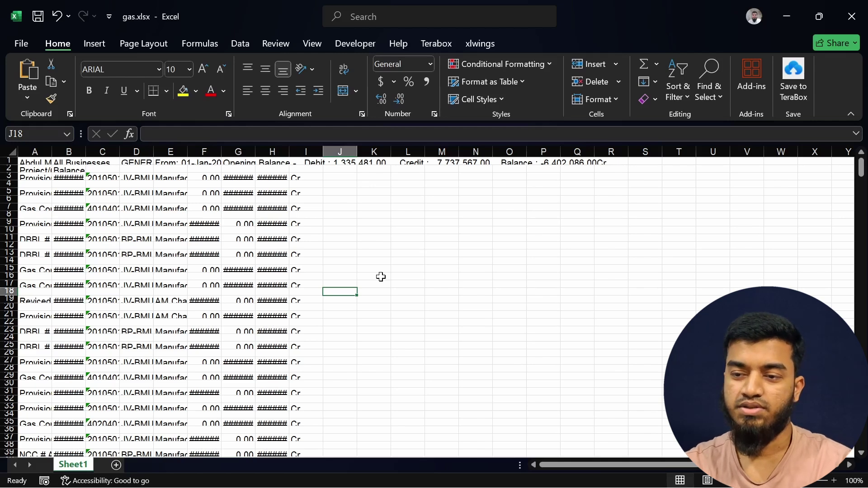
key("alt+Tab")
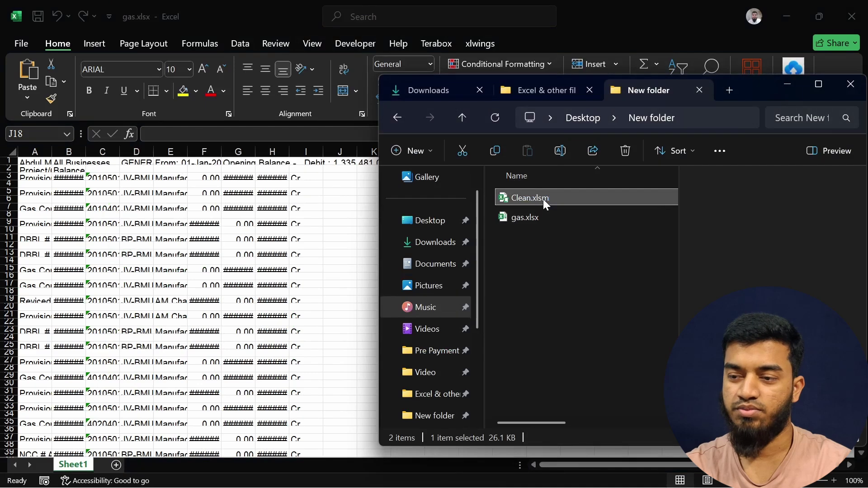
double_click(543, 199)
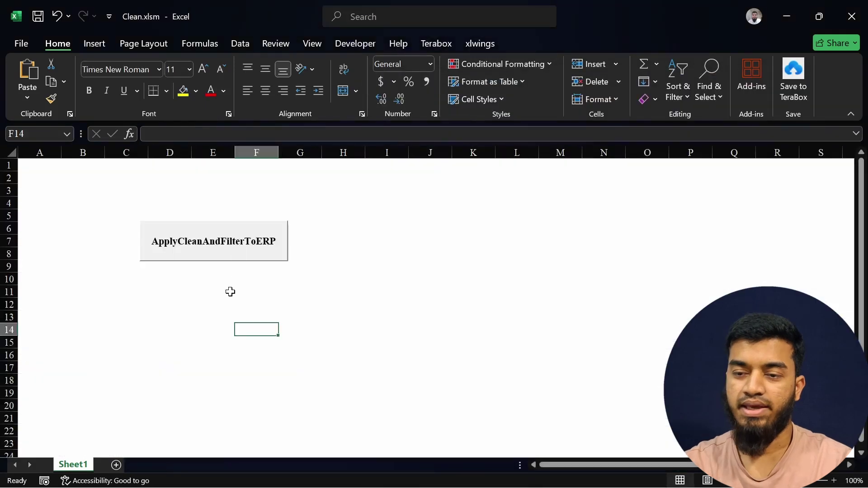
left_click(234, 247)
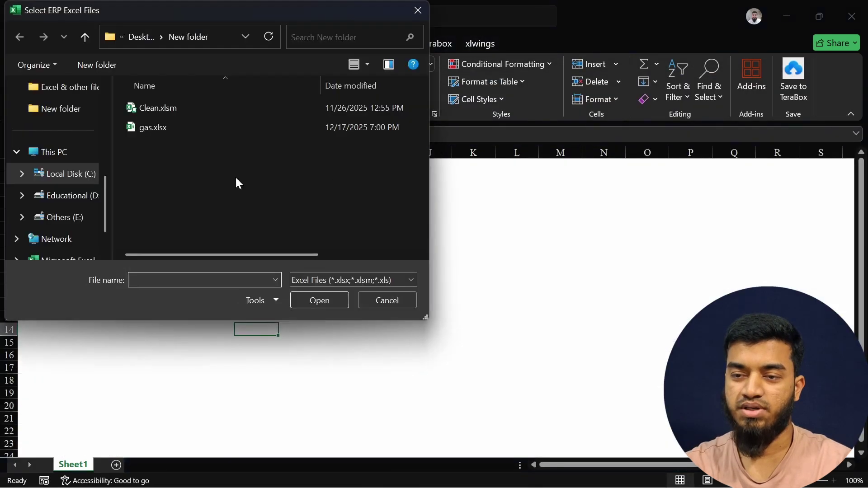
double_click(160, 124)
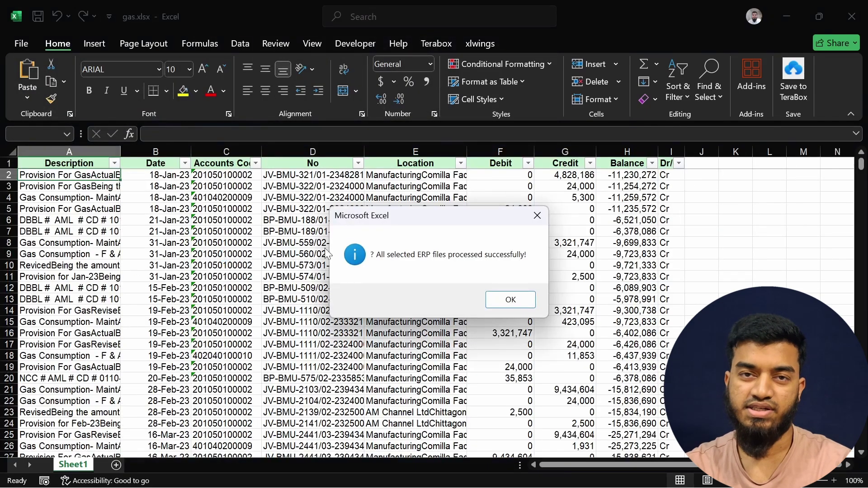
left_click(509, 300)
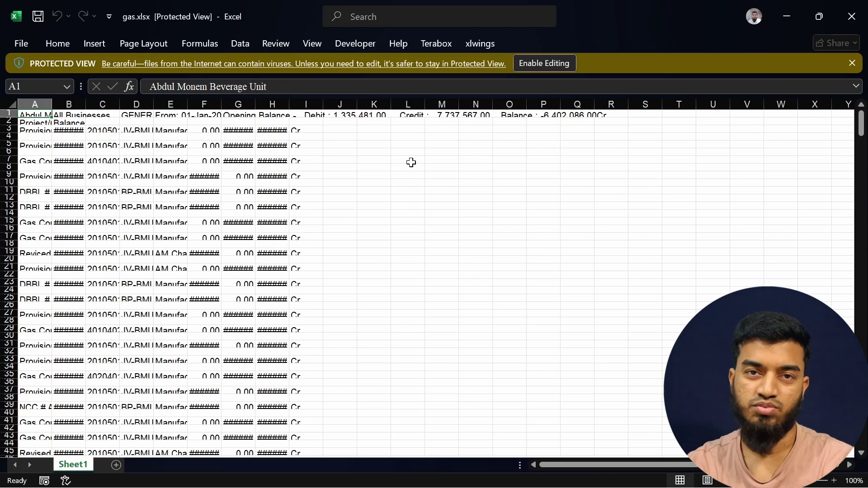
Enable editing in the raw gas.xlsx and delete the report title rows 1 and 2
left_click(545, 63)
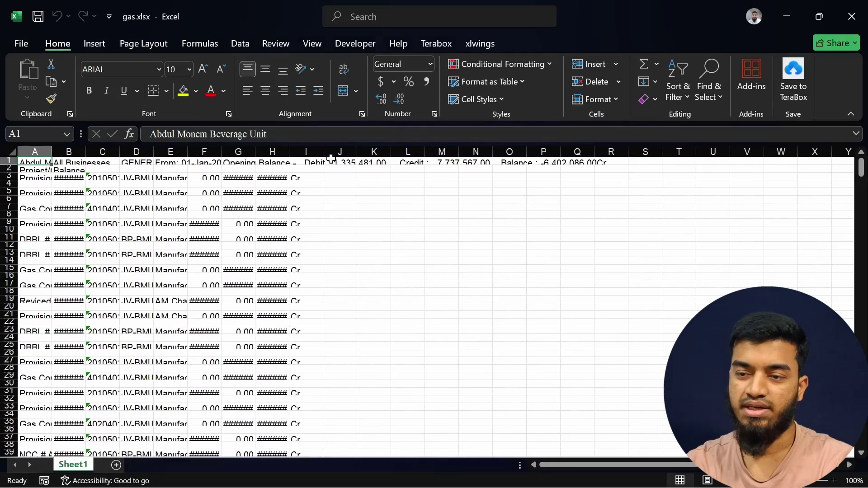
scroll(183, 314, "down", 14)
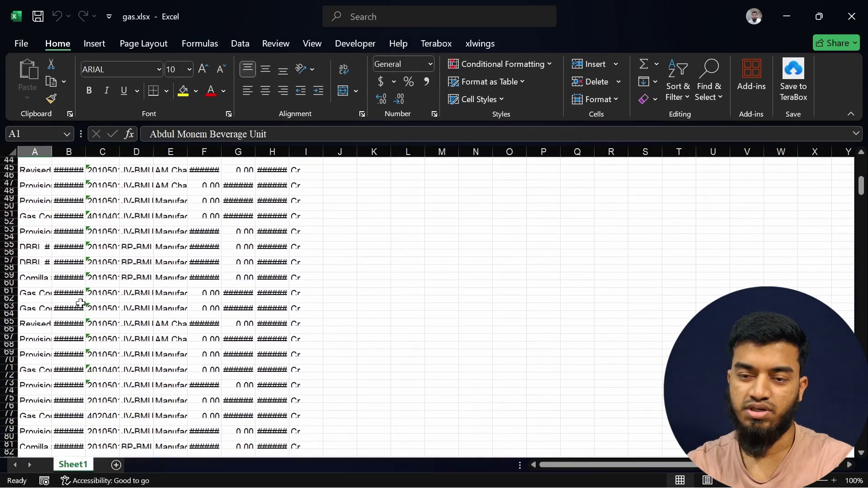
scroll(185, 384, "down", 20)
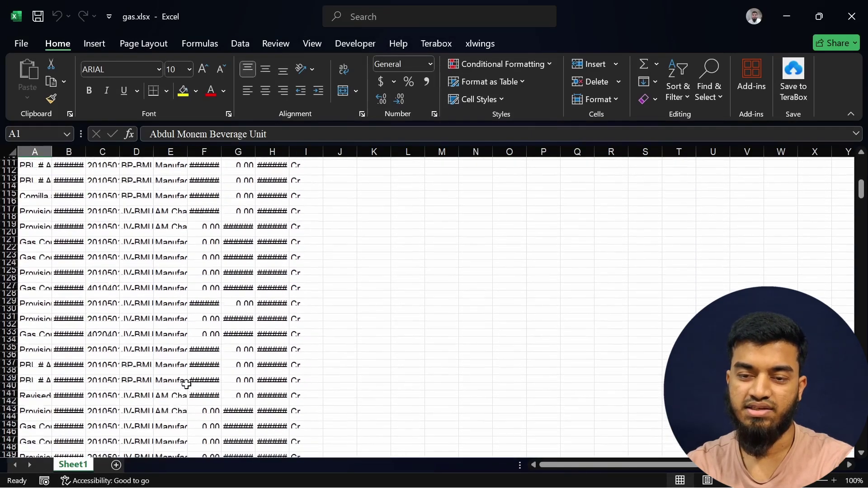
scroll(186, 384, "up", 20)
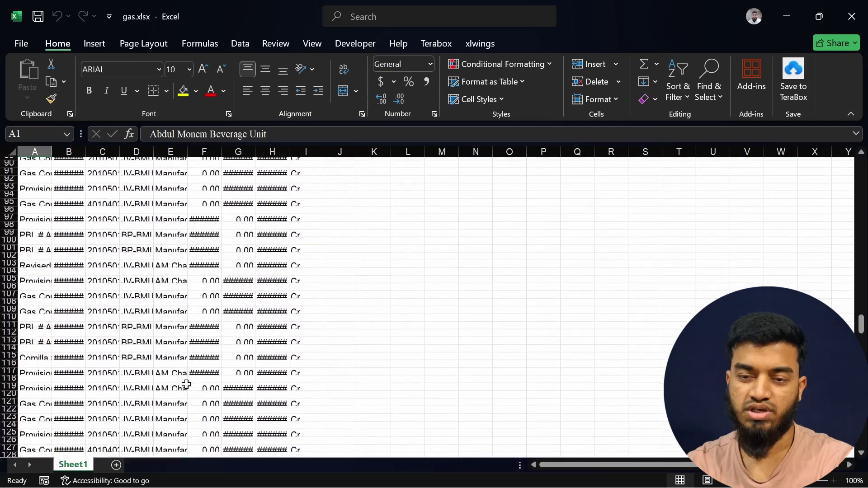
scroll(127, 382, "up", 15)
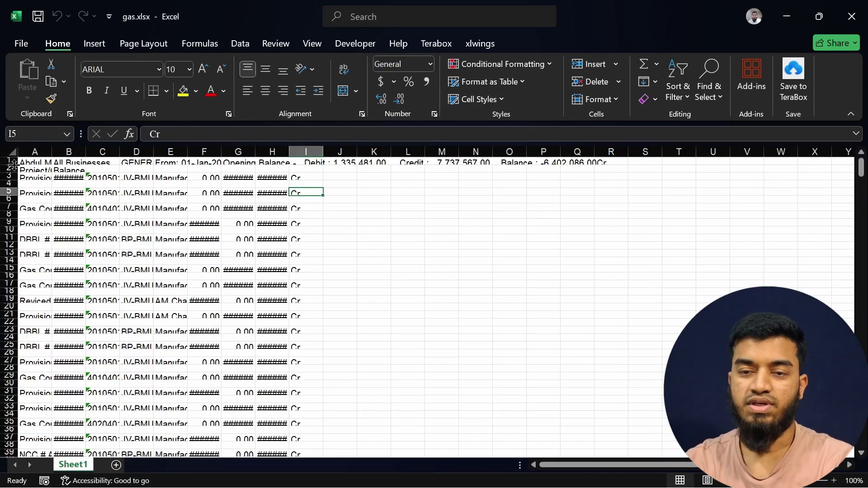
left_click_drag(8, 161, 4, 166)
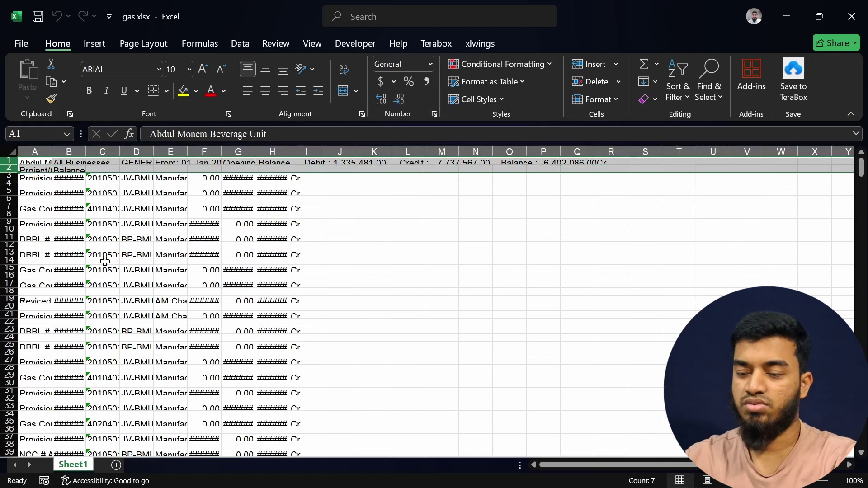
key("ctrl+minus")
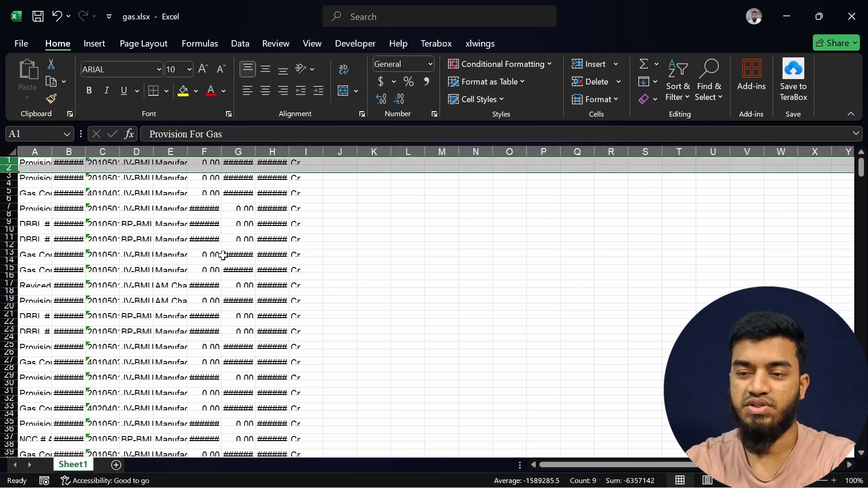
AutoFit the row heights of the entire sheet and set all column widths to 12
key("ctrl+a")
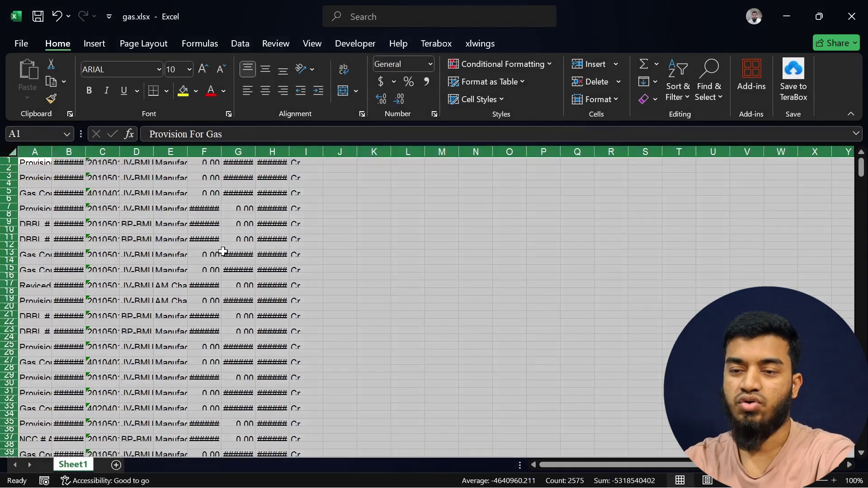
left_click(612, 93)
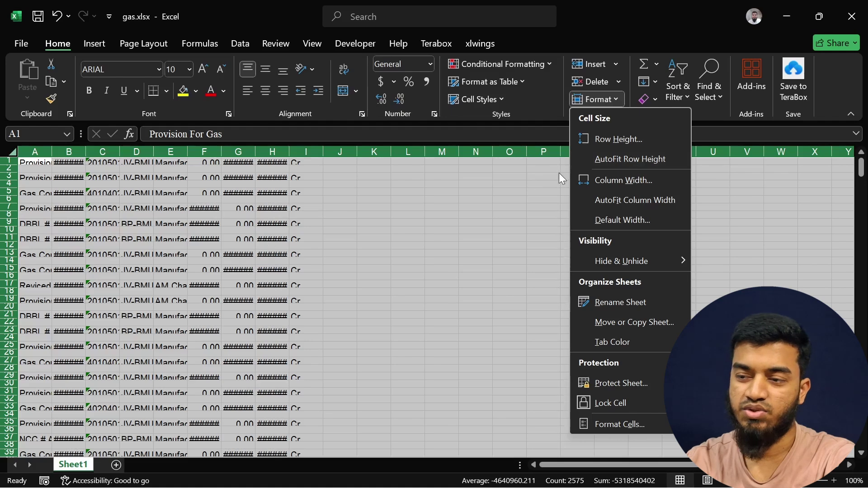
left_click(617, 161)
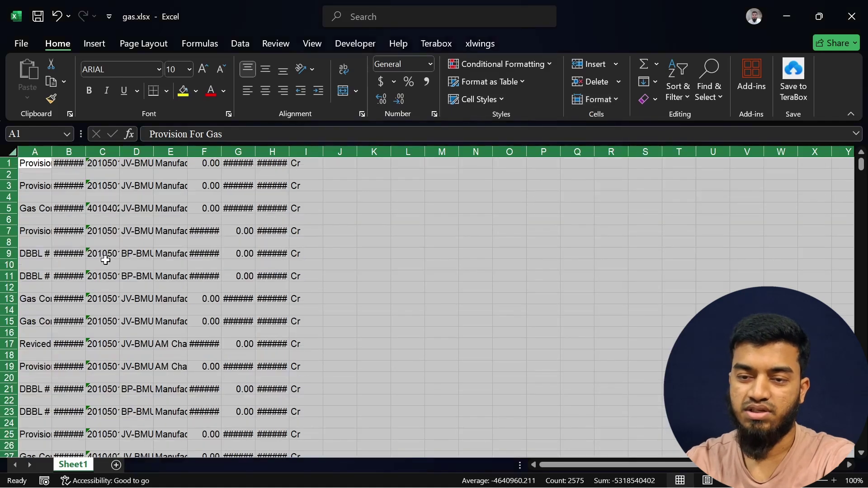
left_click(613, 100)
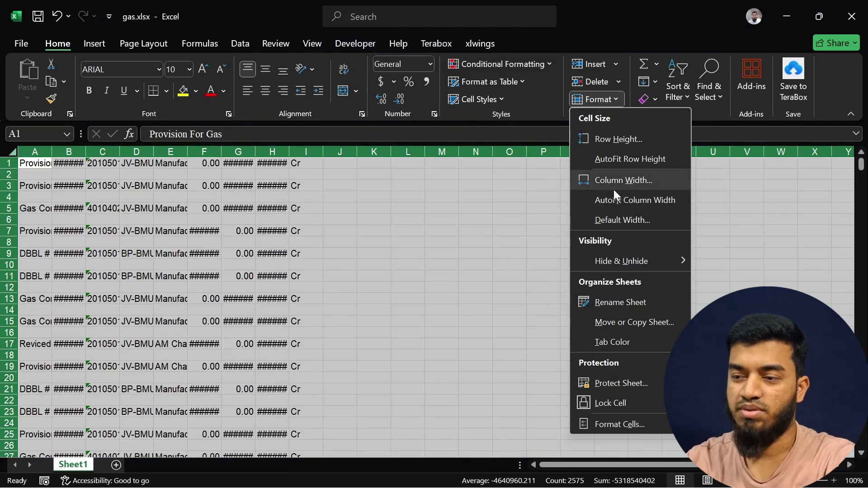
left_click(613, 176)
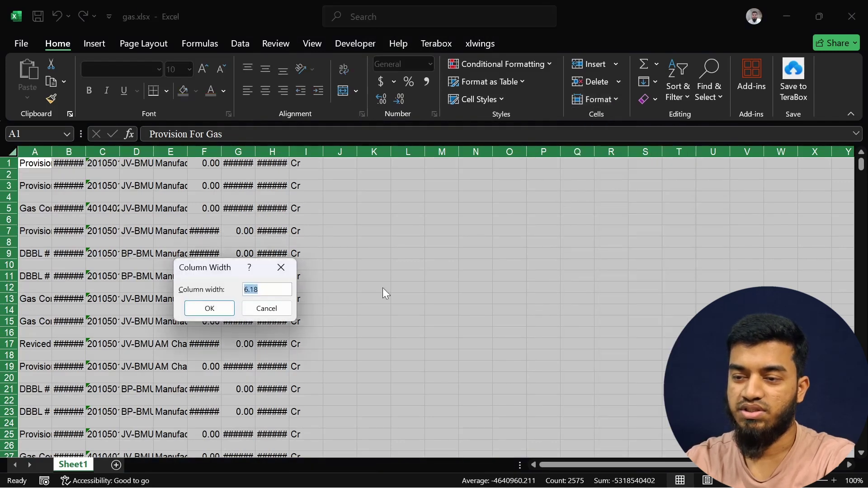
type("12")
key("Return")
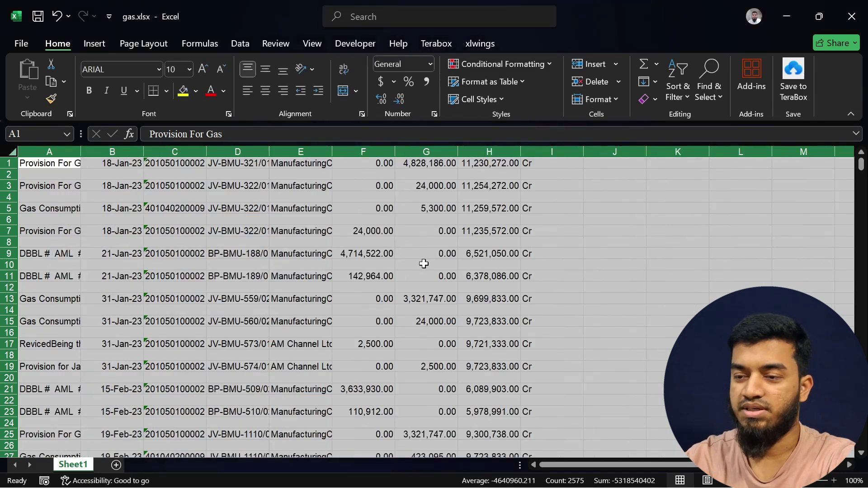
Widen column A to show more of the description text
scroll(423, 264, "up", 3)
left_click(489, 209)
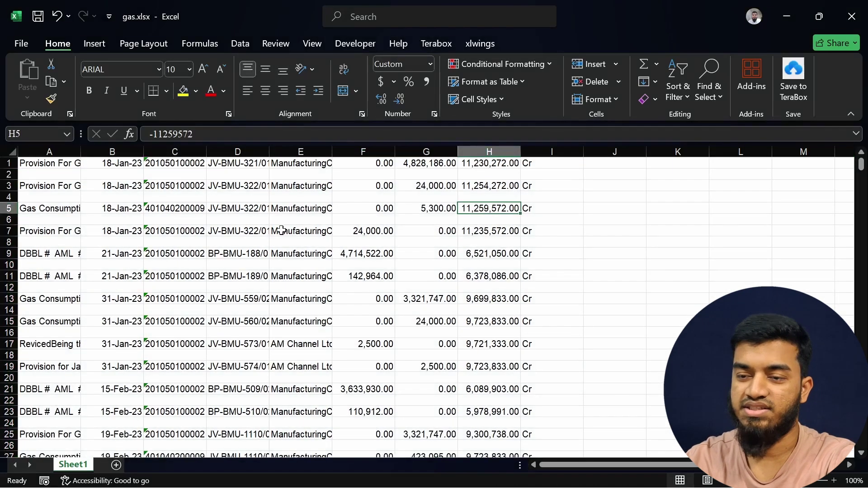
left_click(58, 164)
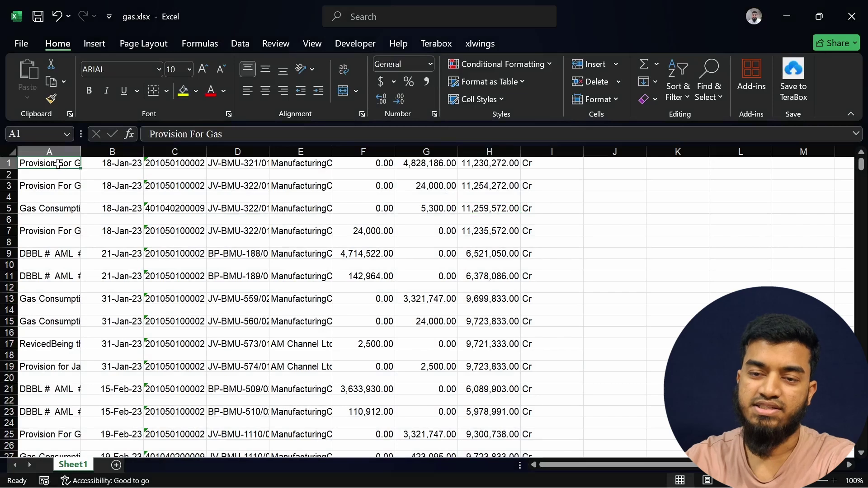
left_click_drag(80, 149, 134, 149)
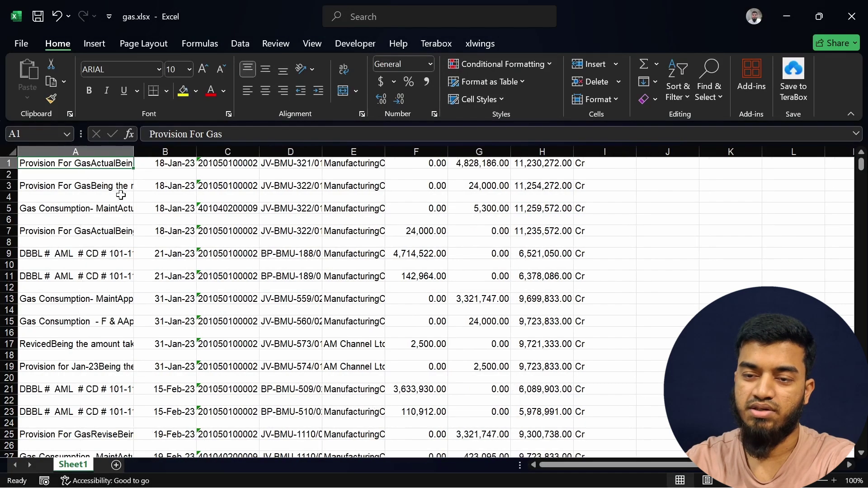
Insert a row above the data with the headers Description, Date, ID, JV, Location, Dr., Cr., Balance and Dr/Cr
key("shift+space")
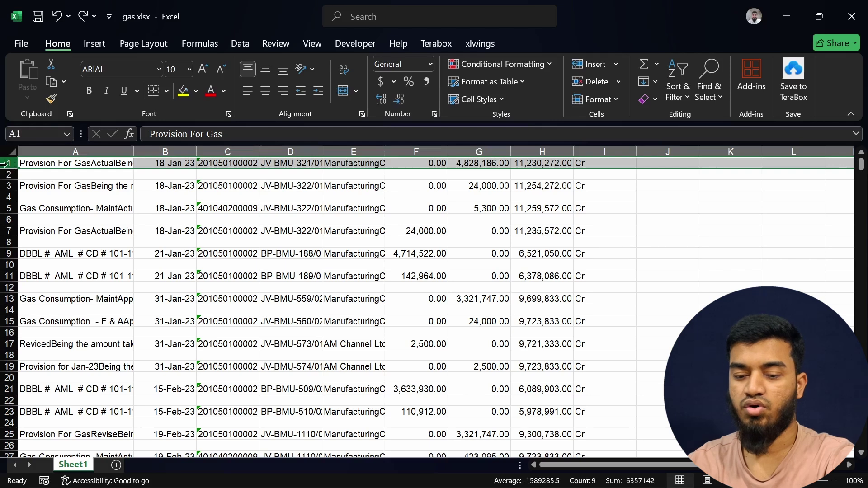
key("ctrl+shift+plus")
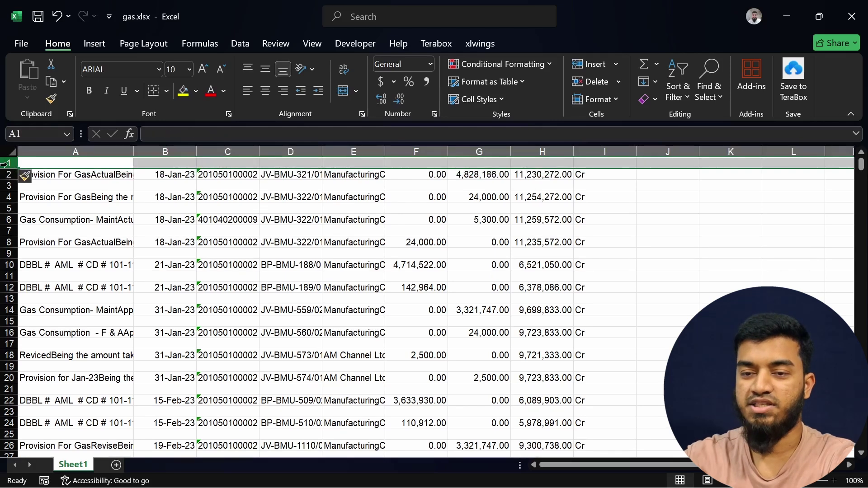
left_click(115, 163)
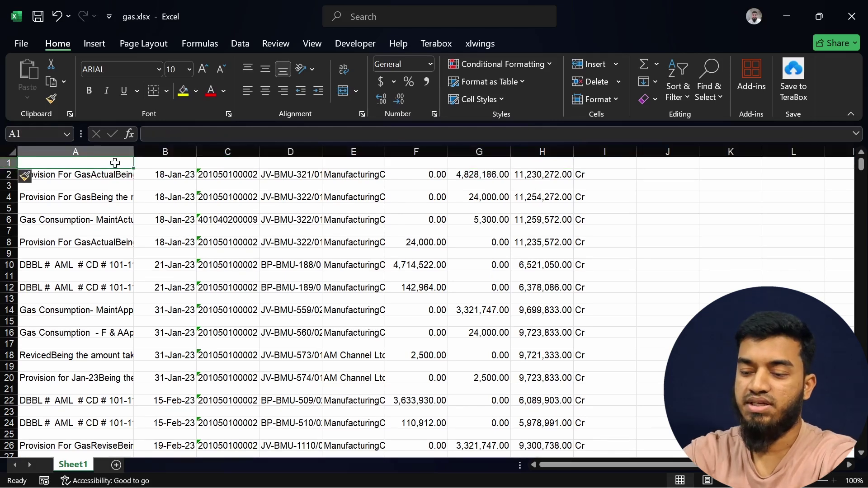
type("Descripti")
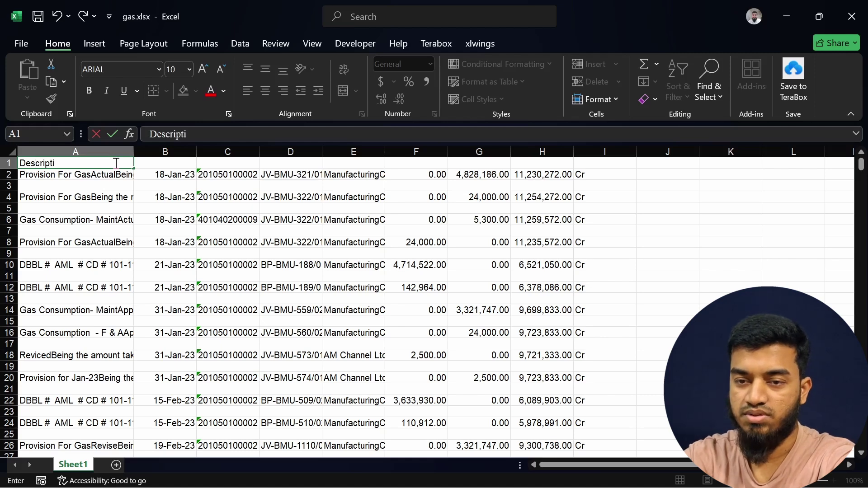
type("on")
key("Tab")
type("Date\tID\tJV")
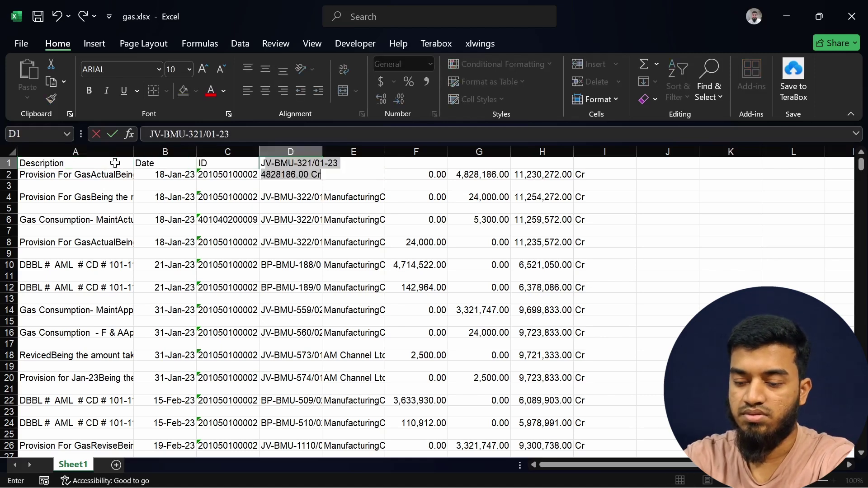
key("Delete")
type("Location\tDr.\tCr.\tBalance\tB")
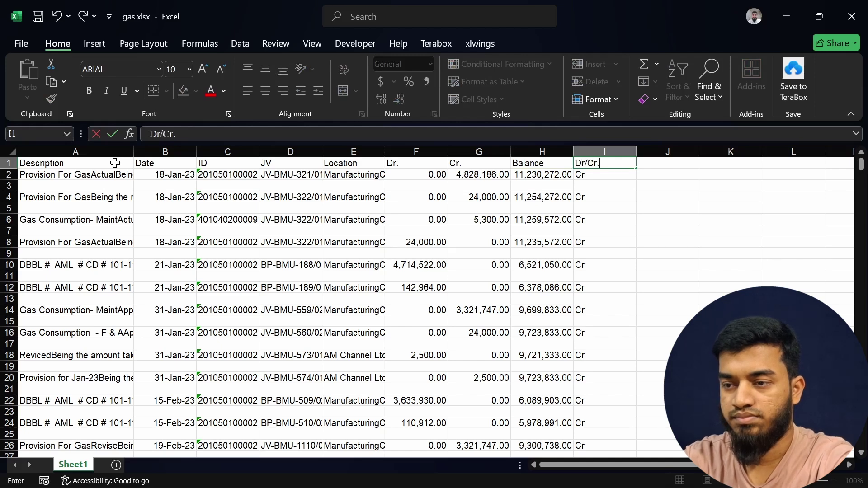
key("Return")
Fill the header cells A1 to I1 with light blue
left_click_drag(95, 164, 582, 164)
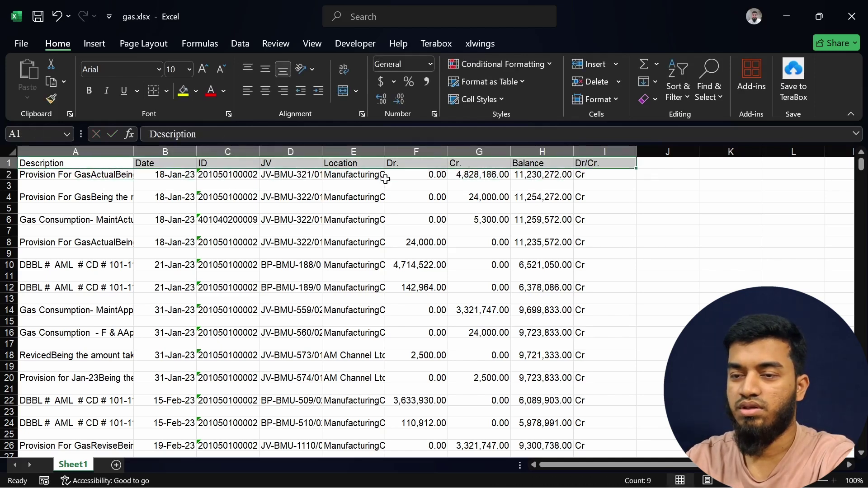
left_click(197, 91)
left_click(230, 135)
left_click(183, 263)
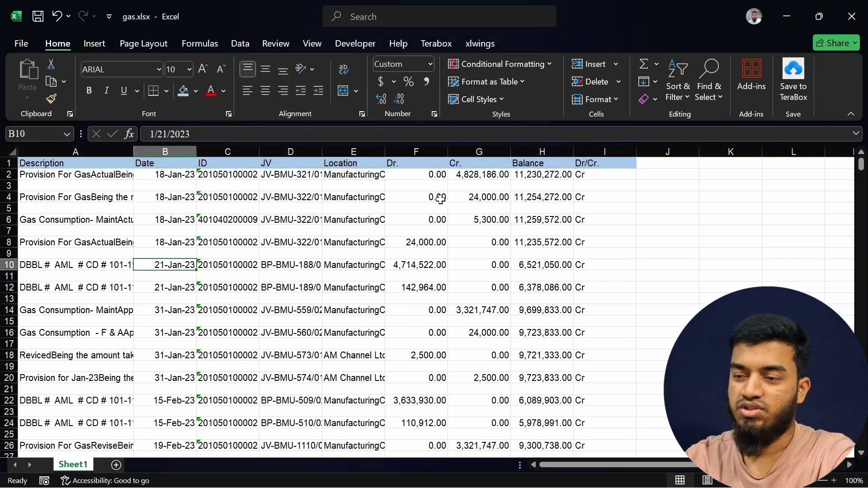
scroll(115, 312, "down", 2)
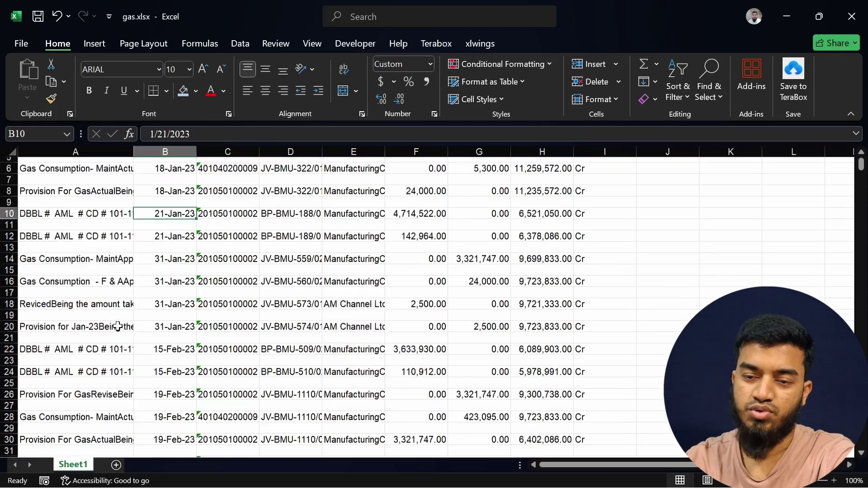
scroll(118, 327, "down", 3)
scroll(204, 177, "up", 6)
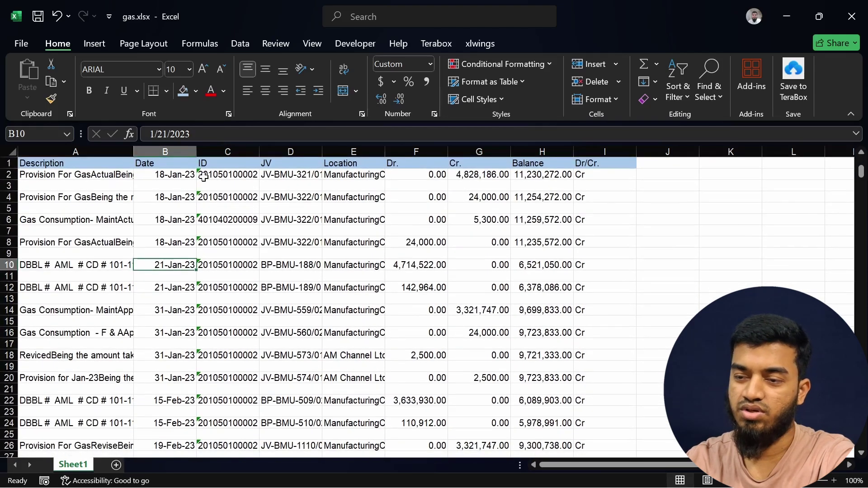
left_click(8, 186)
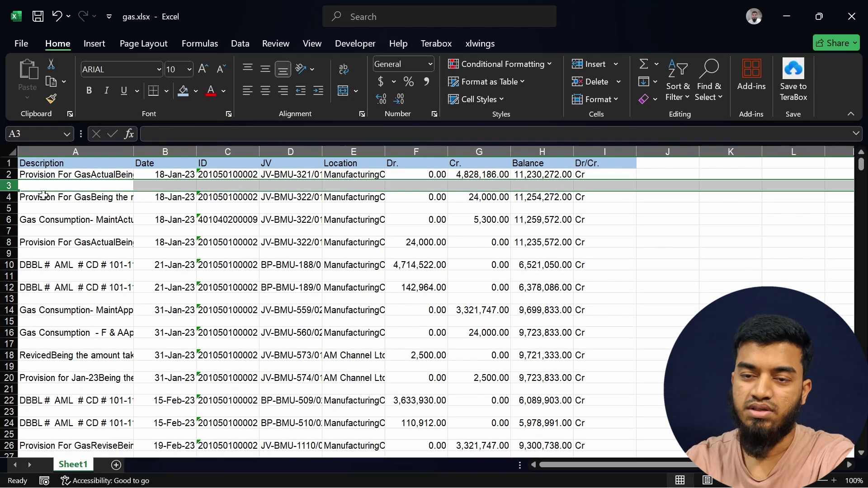
left_click(4, 208, "ctrl")
left_click(126, 222)
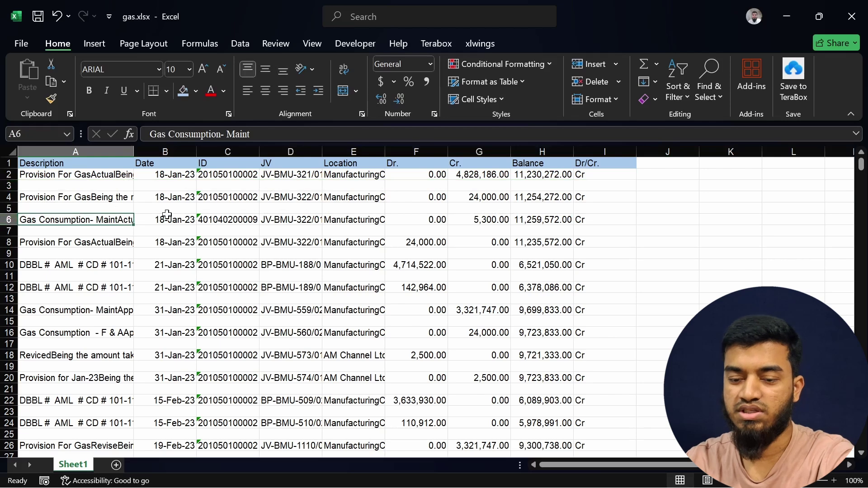
Add filters to the header row of the entire sheet
key("ctrl+a")
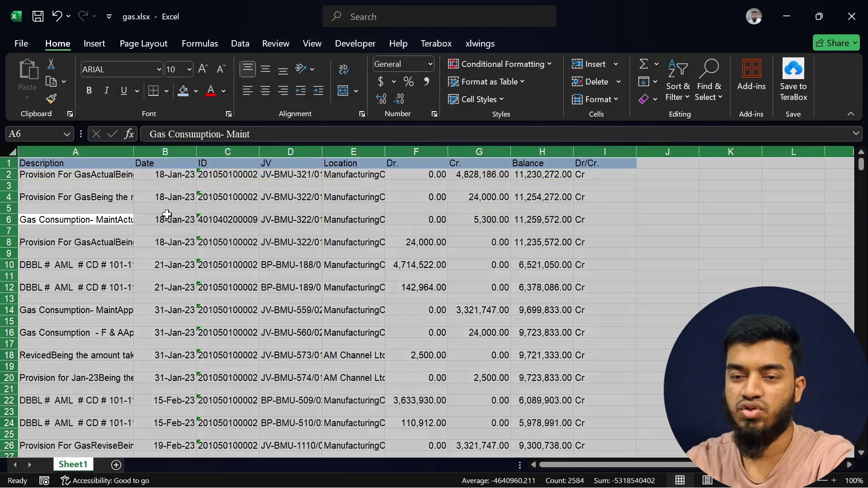
left_click(672, 100)
left_click(698, 186)
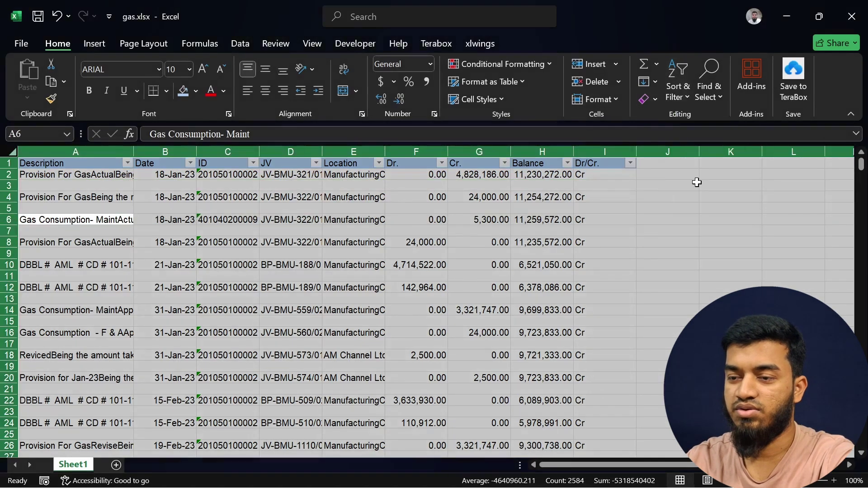
Filter the Description column to show only the blank entries
left_click(127, 164)
left_click(65, 342)
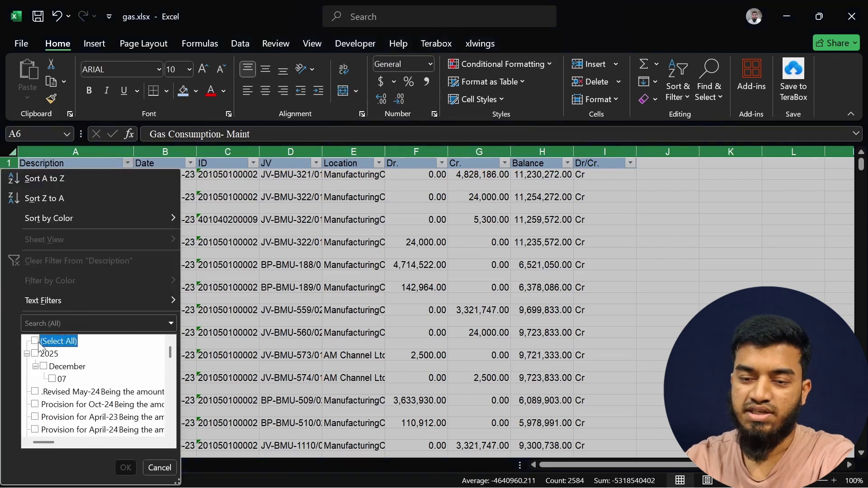
scroll(71, 394, "down", 15)
scroll(72, 398, "down", 5)
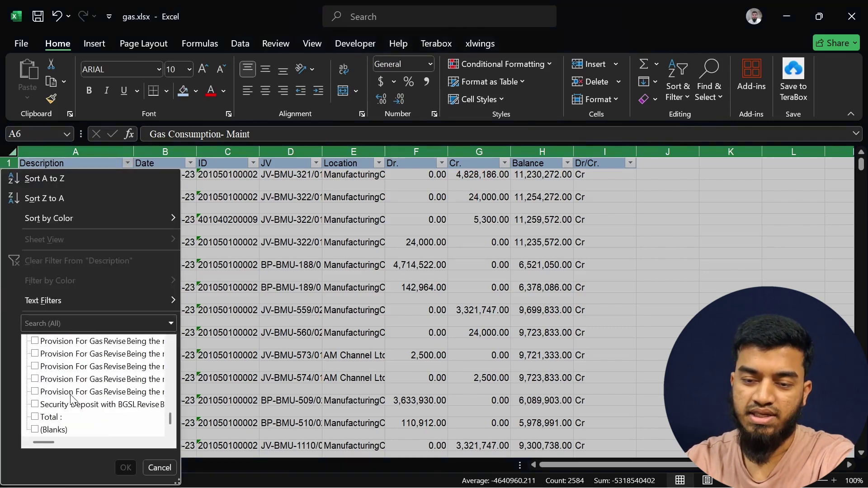
left_click(52, 429)
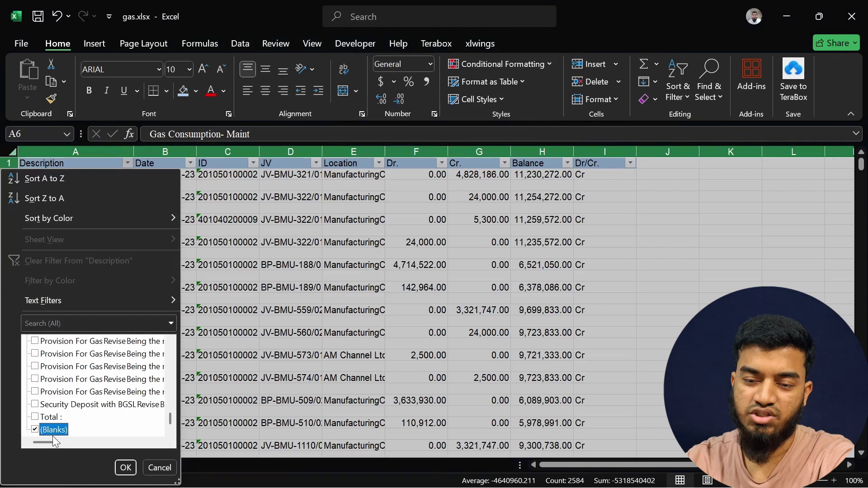
left_click(125, 468)
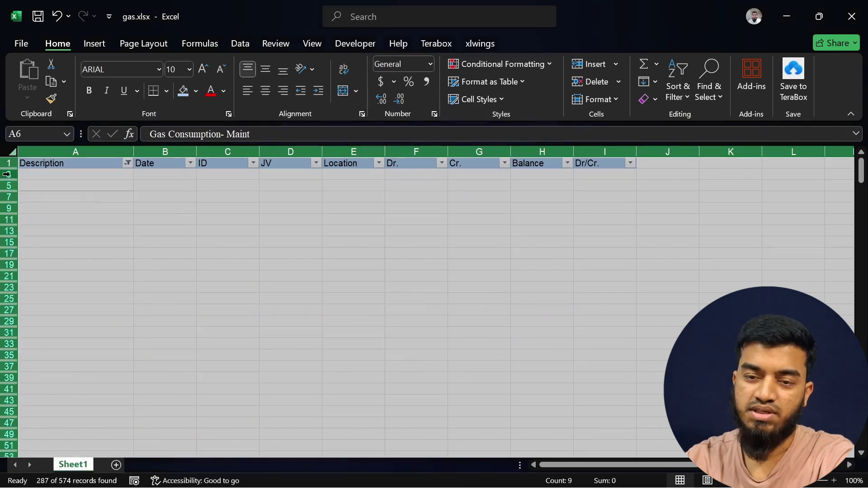
Delete all the filtered blank rows, from row 3 down to row 575, and clear the Description filter
left_click_drag(5, 174, 4, 439)
key("ctrl+minus")
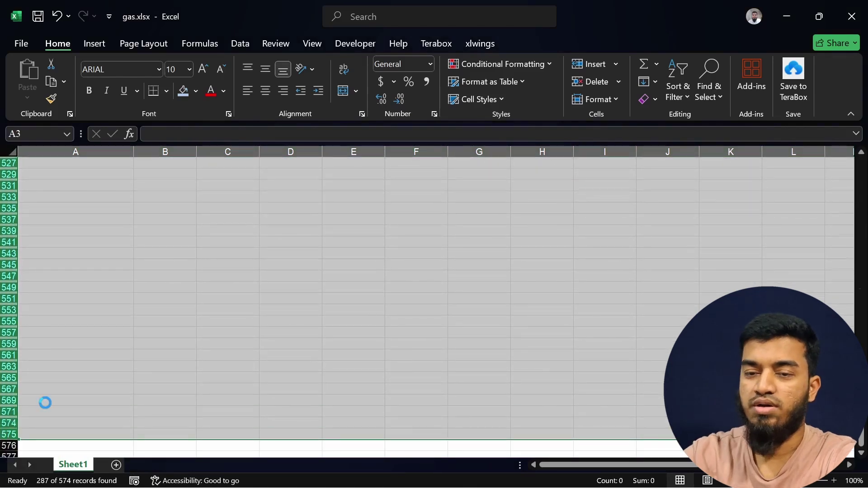
left_click(109, 220)
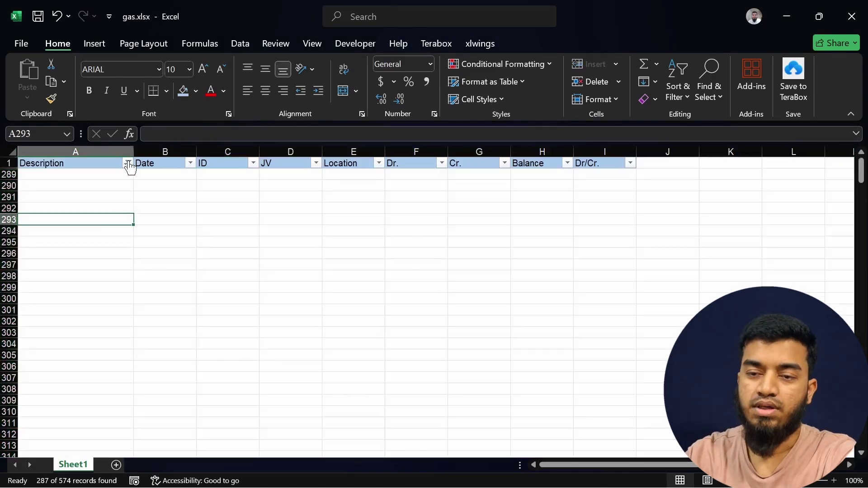
left_click(128, 164)
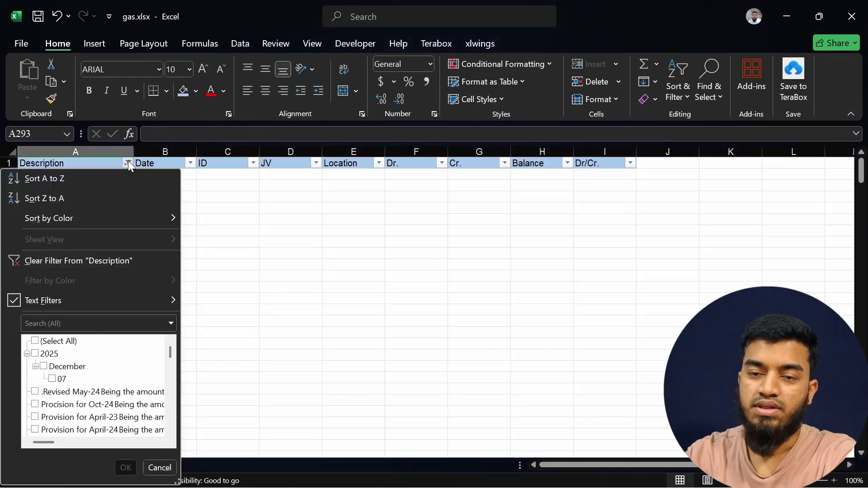
left_click(71, 256)
Clear the Total row and the page footer row below the data, rows 287 and 288
scroll(137, 258, "down", 20)
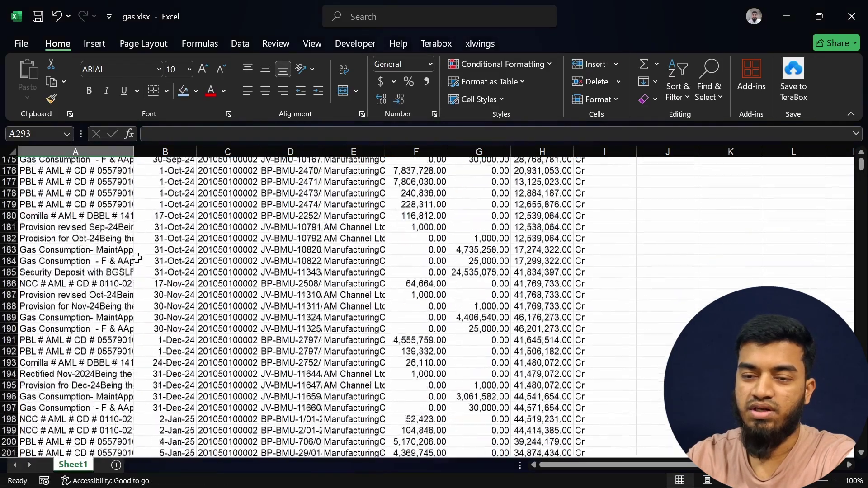
scroll(137, 258, "up", 6)
left_click_drag(9, 242, 7, 254)
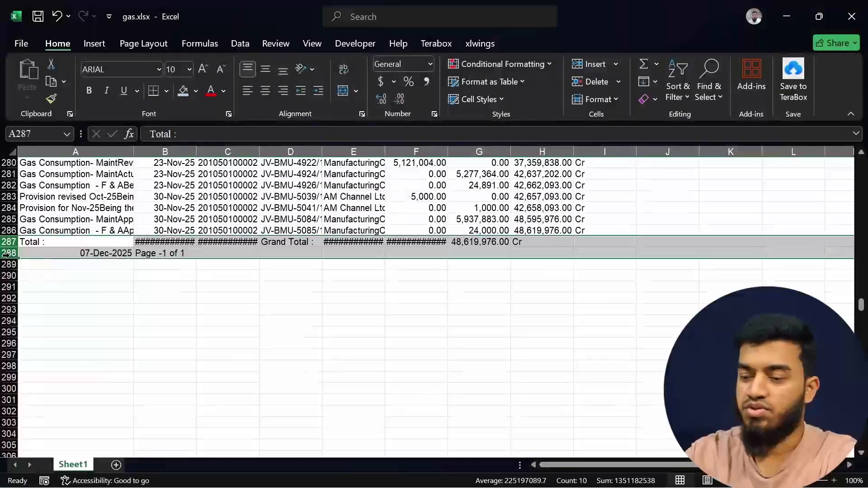
key("Delete")
left_click(212, 274)
scroll(212, 273, "up", 20)
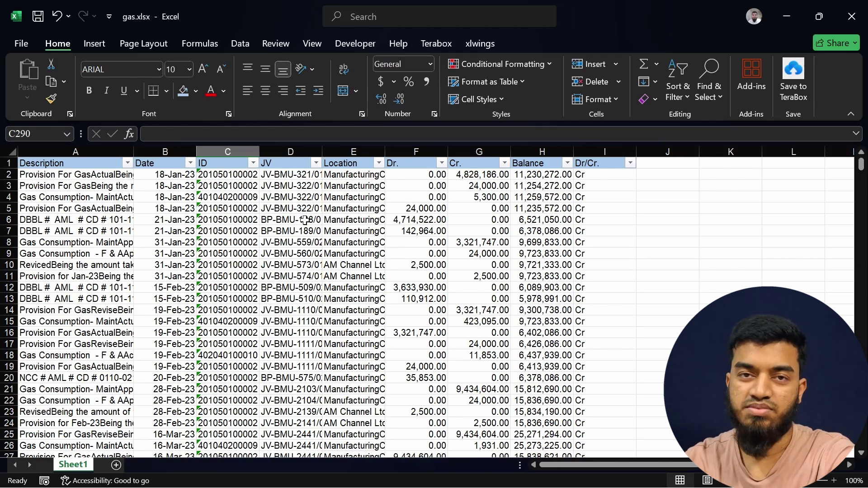
Close gas.xlsx without saving the changes and close Clean.xlsm
key("ctrl+w")
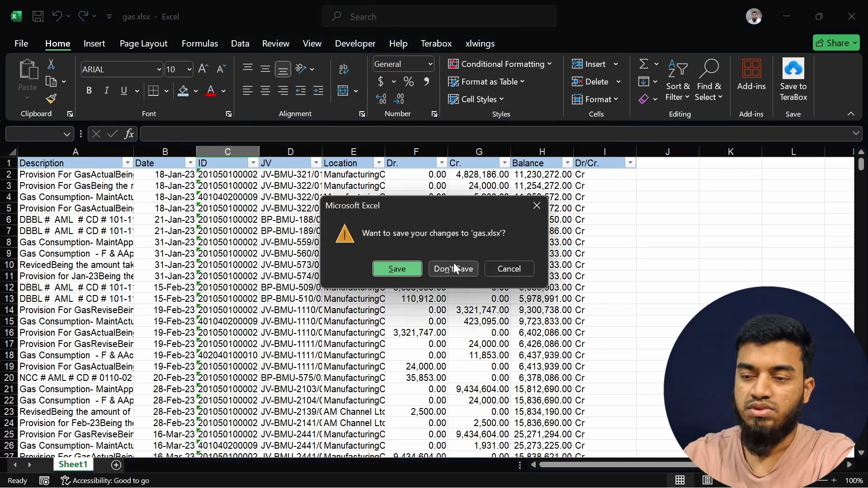
left_click(453, 269)
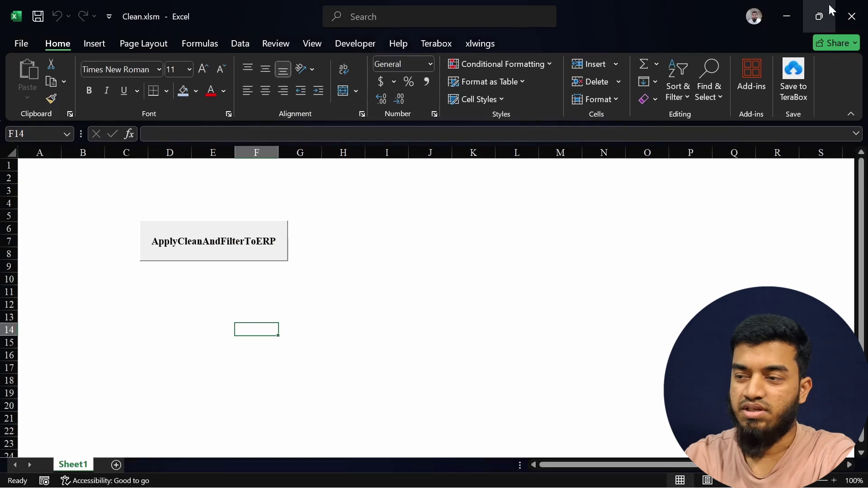
left_click(852, 16)
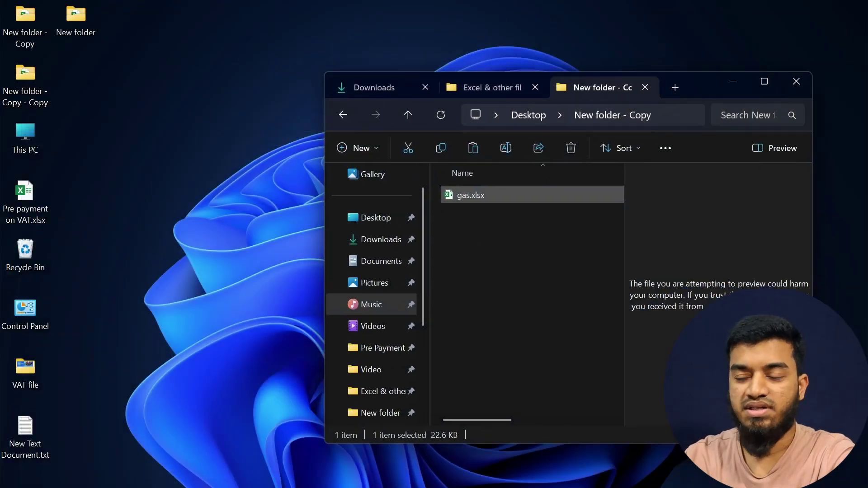
Switch to Excel and start a new blank workbook
mouse_move(496, 484)
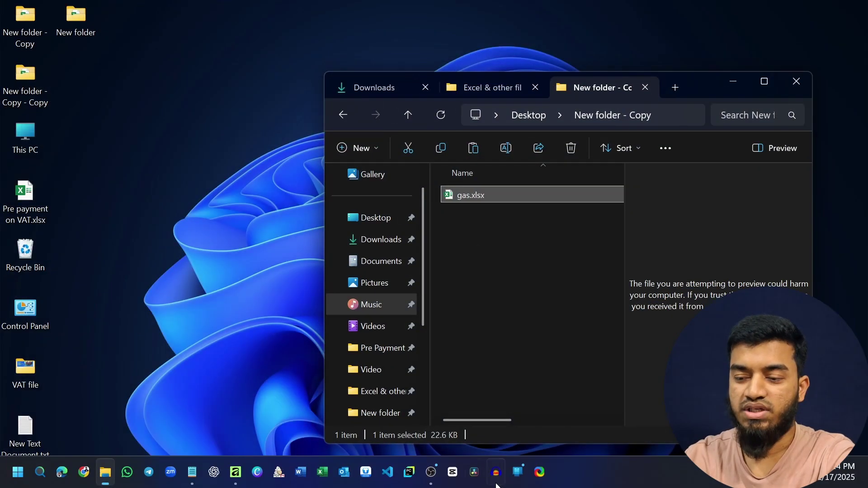
left_click(329, 469)
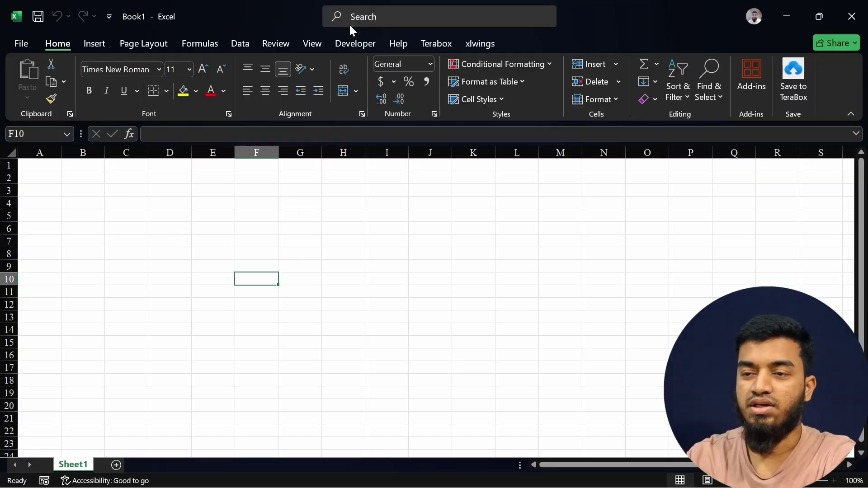
left_click(353, 42)
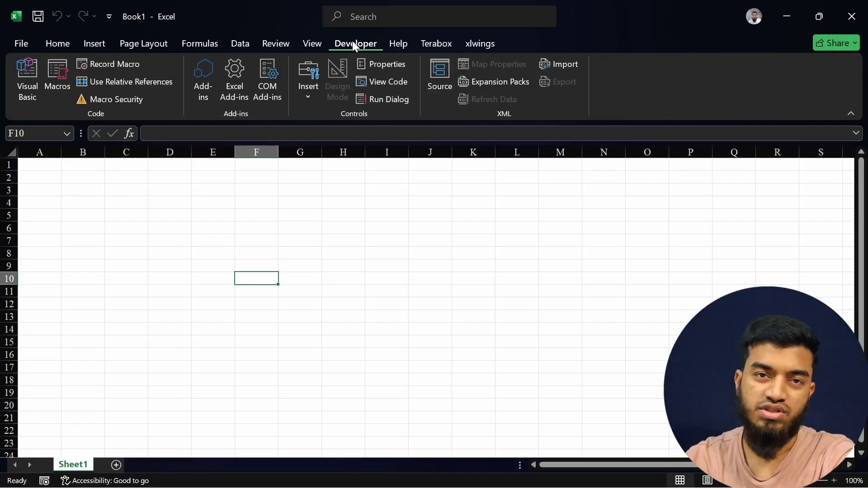
left_click(57, 40)
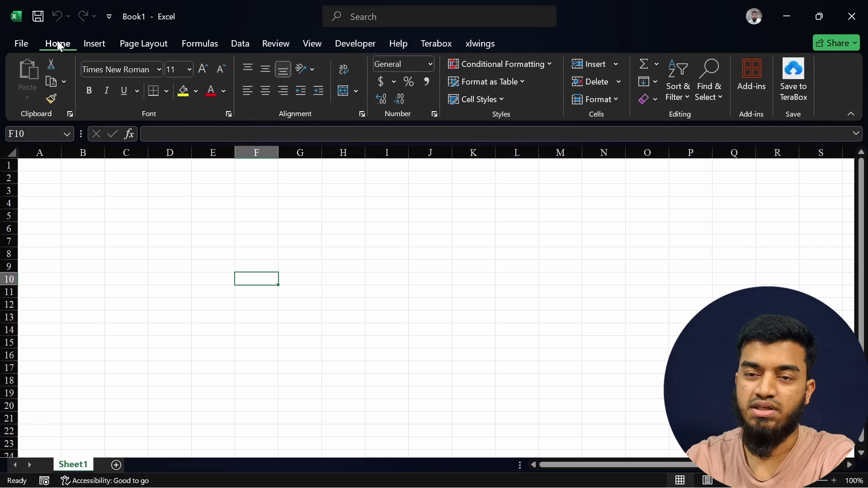
left_click(15, 42)
left_click(46, 448)
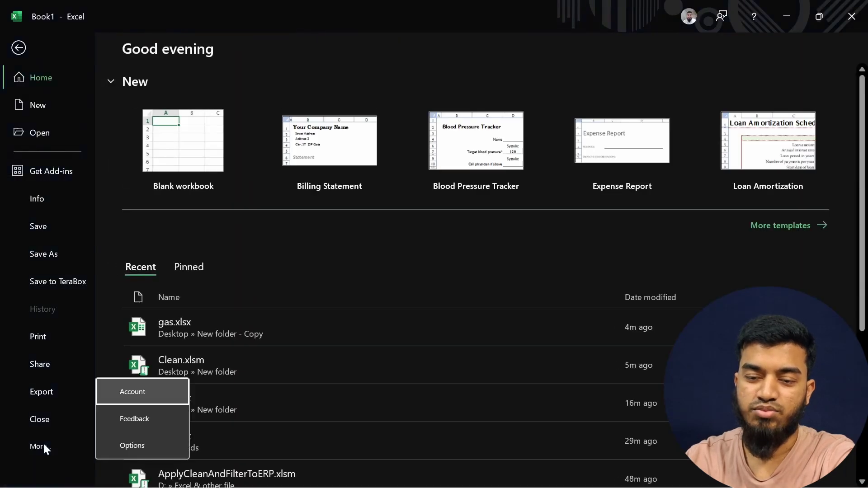
left_click(123, 444)
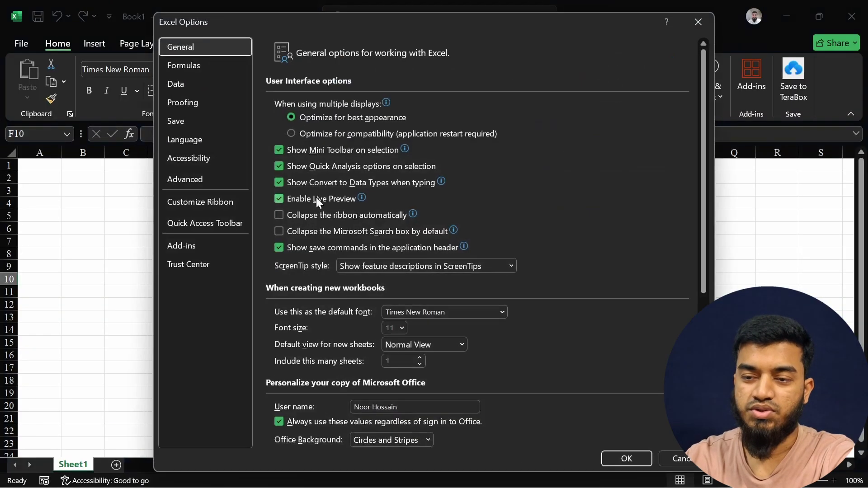
left_click(207, 180)
left_click(208, 157)
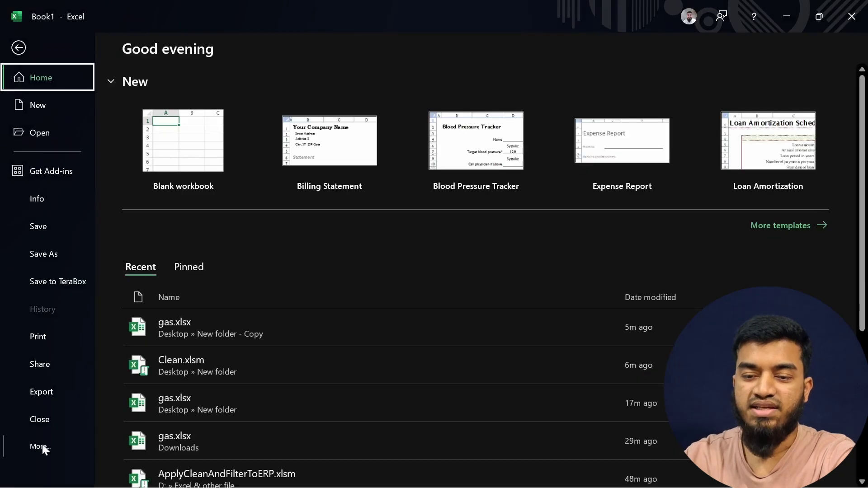
Check in the ribbon customization options that Developer is enabled among the main tabs, and accept the options
left_click(42, 447)
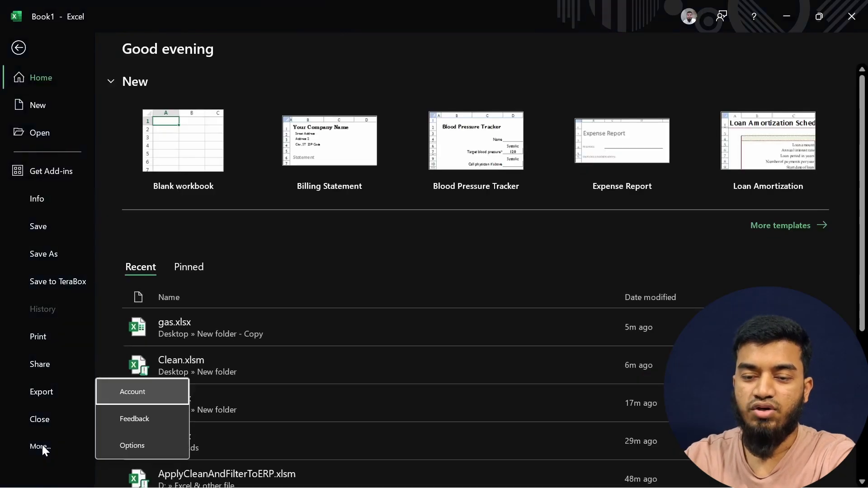
left_click(151, 442)
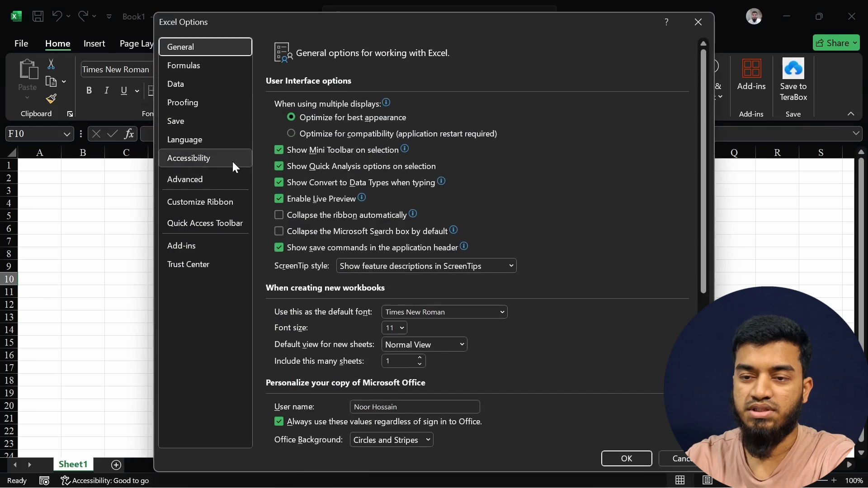
left_click(216, 202)
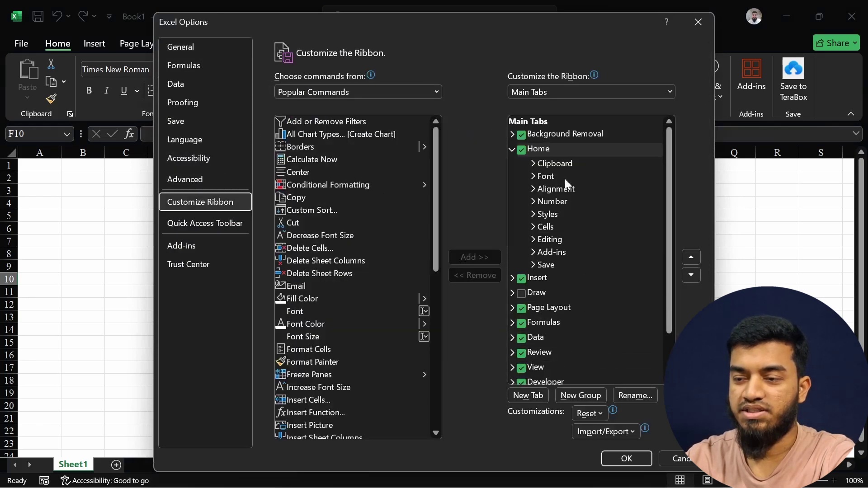
scroll(554, 294, "down", 2)
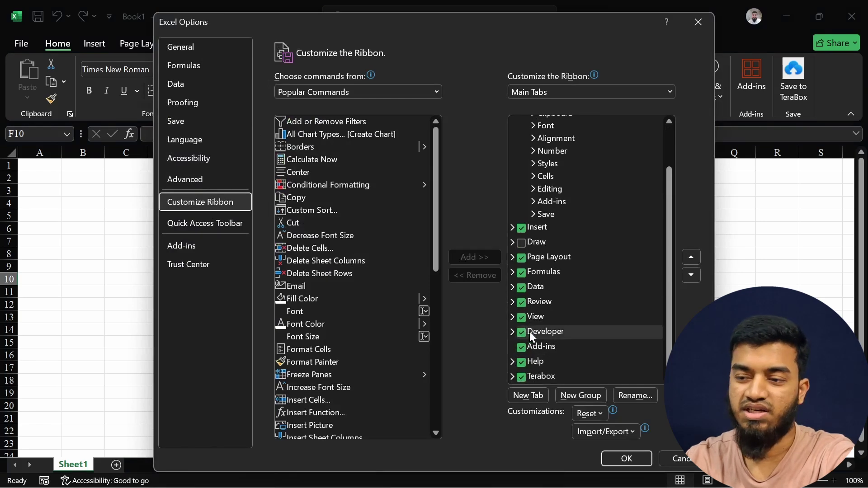
left_click(626, 459)
Open the Visual Basic editor for the new workbook and switch to the Notepad file with the ApplyCleanAndFilterToMultipleERP code
left_click(363, 44)
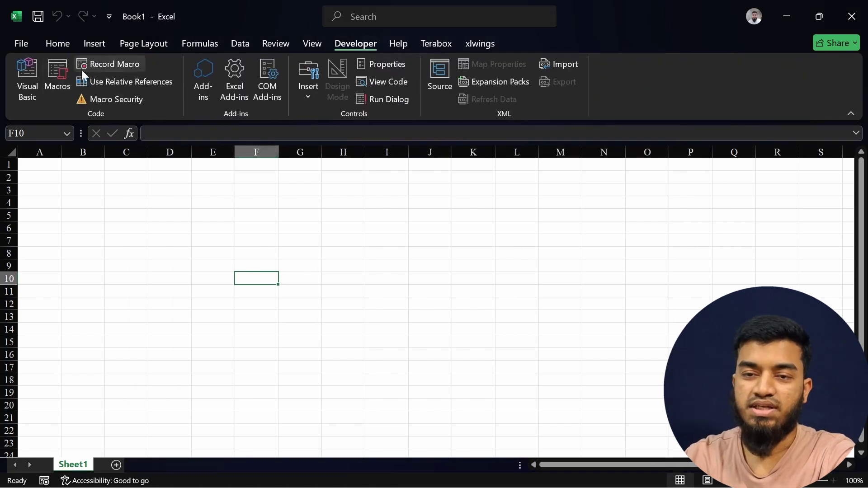
left_click(23, 86)
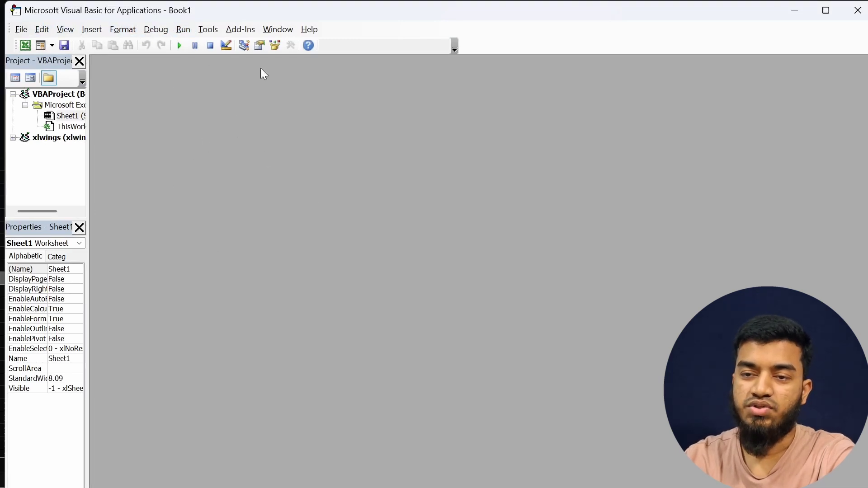
mouse_move(350, 467)
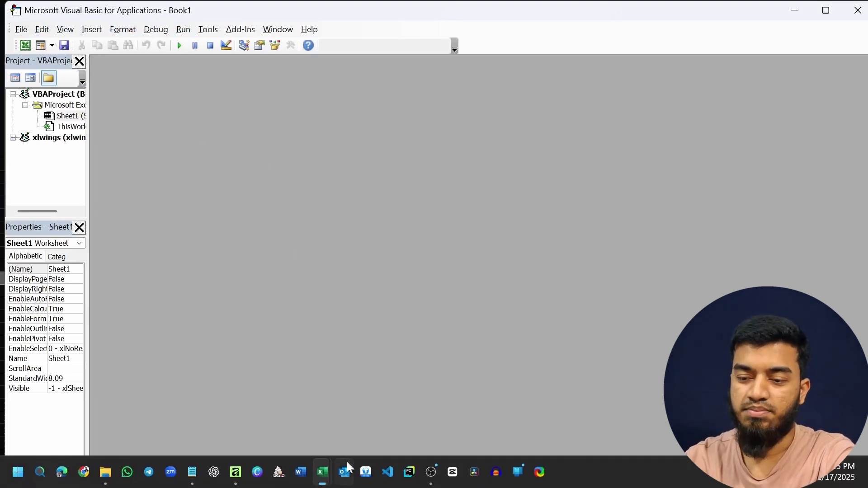
mouse_move(193, 471)
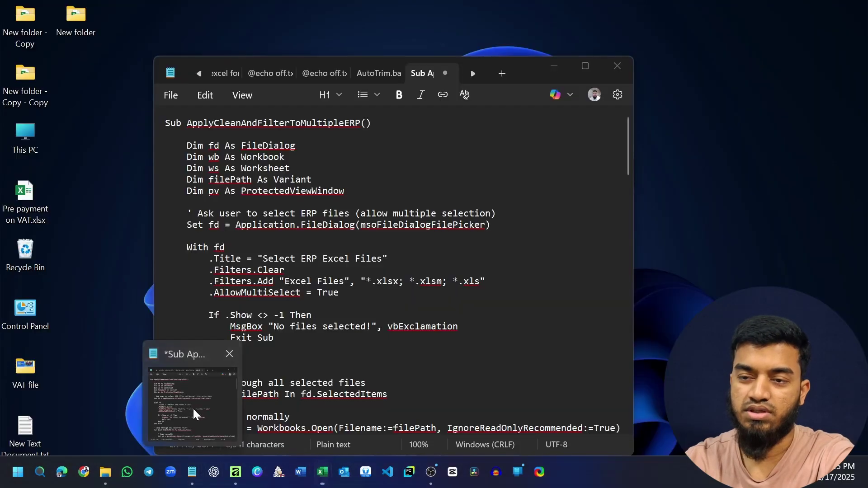
left_click(194, 409)
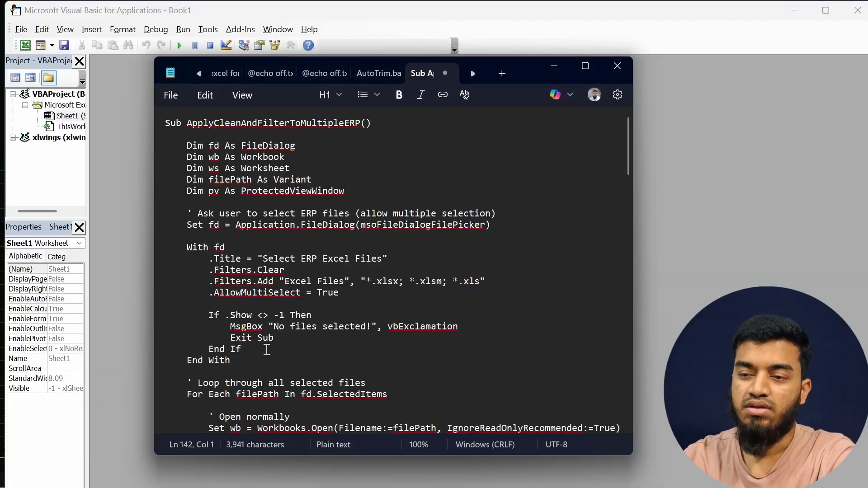
Skim the ApplyCleanAndFilterToMultipleERP code file from beginning to end and return to the start of the CleanAndFilterData procedure
scroll(265, 349, "down", 6)
scroll(267, 349, "up", 8)
scroll(267, 350, "down", 20)
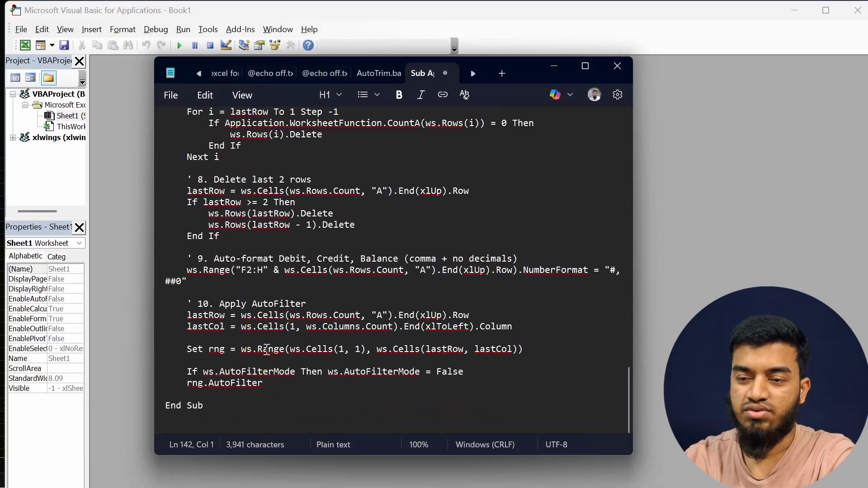
left_click(300, 230)
scroll(301, 230, "up", 9)
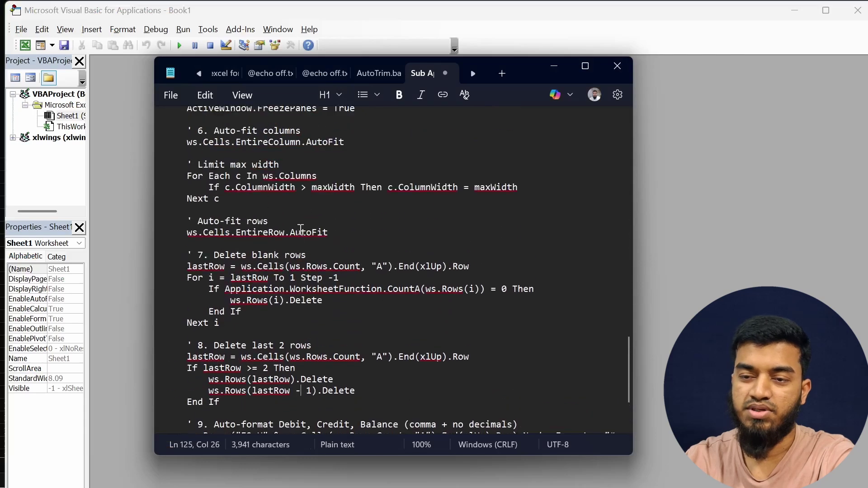
scroll(266, 211, "up", 9)
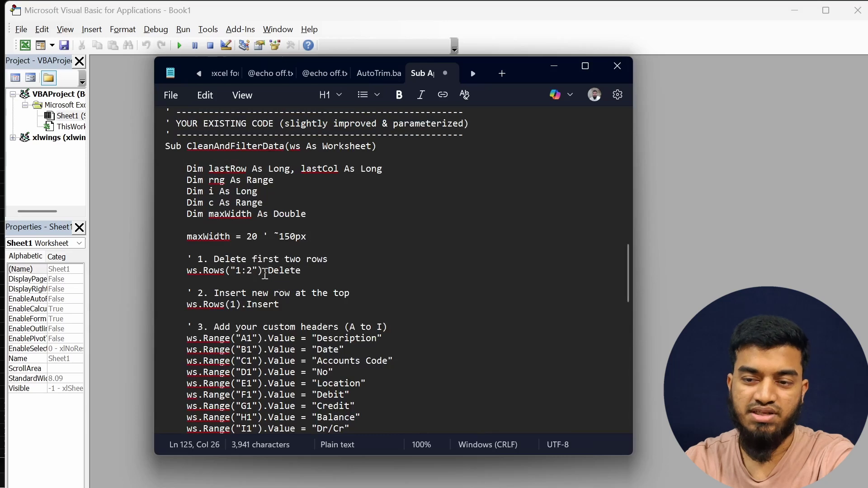
Read through the numbered cleanup sections of CleanAndFilterData, from deleting the first two rows to applying the AutoFilter
scroll(265, 275, "down", 1)
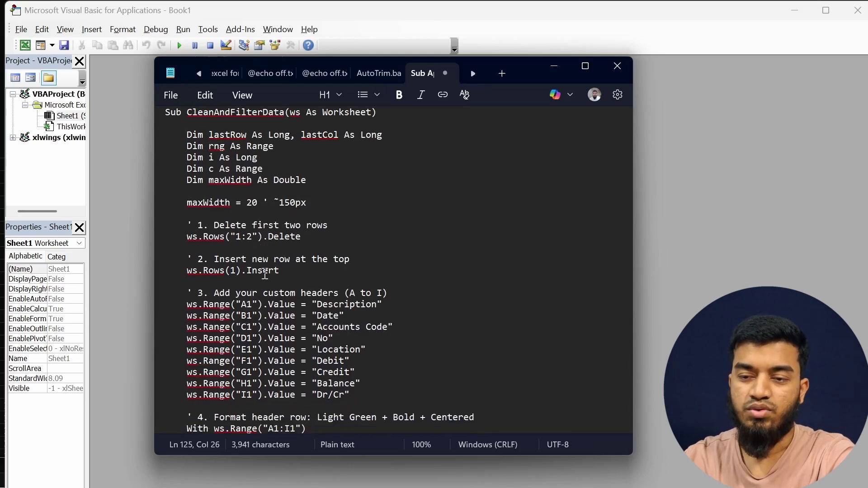
scroll(265, 274, "down", 2)
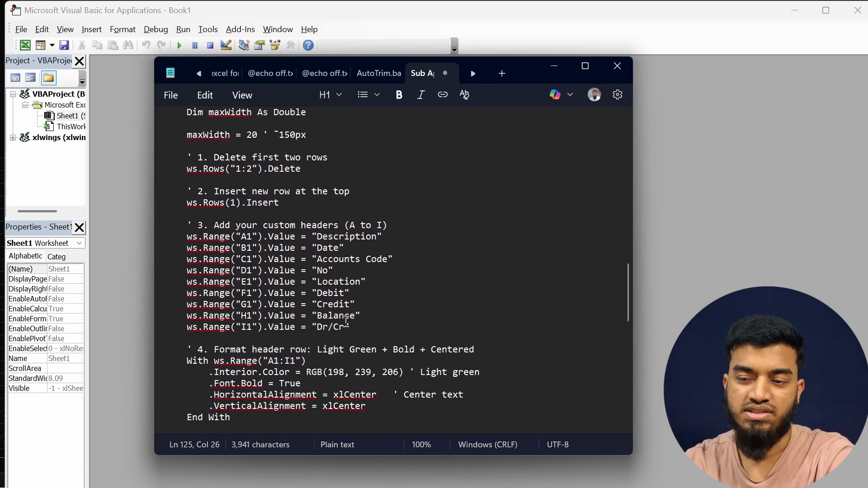
scroll(347, 322, "down", 2)
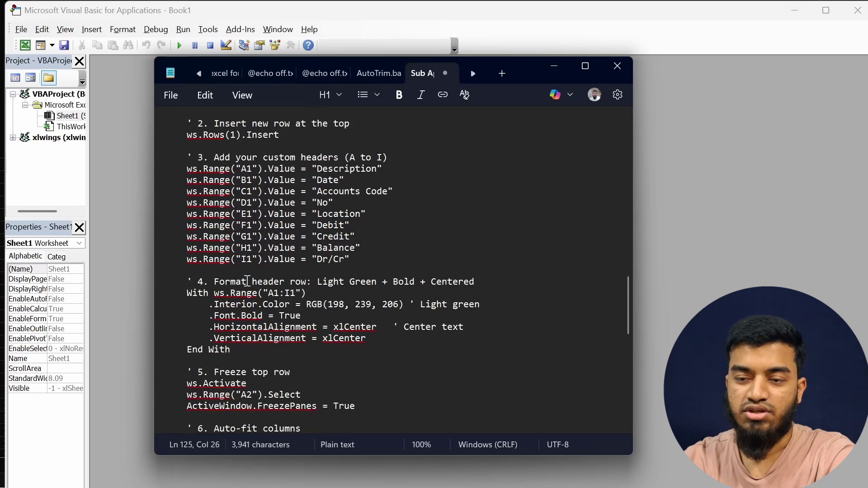
scroll(248, 281, "down", 1)
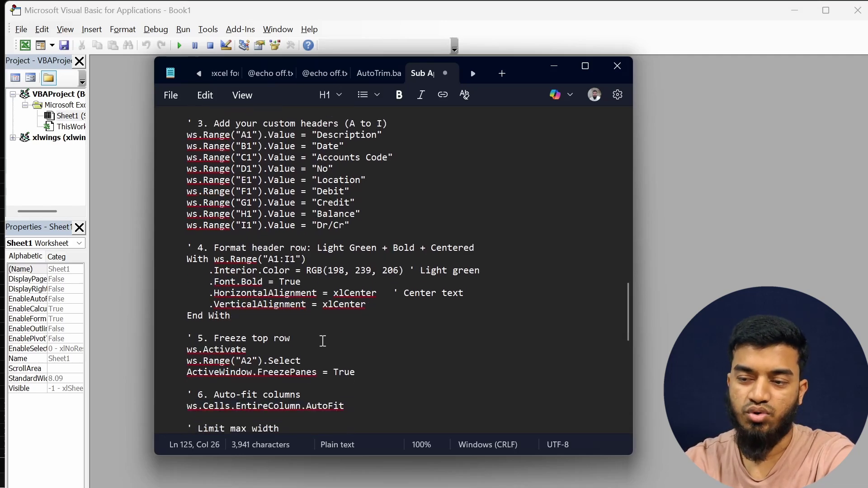
scroll(323, 341, "down", 3)
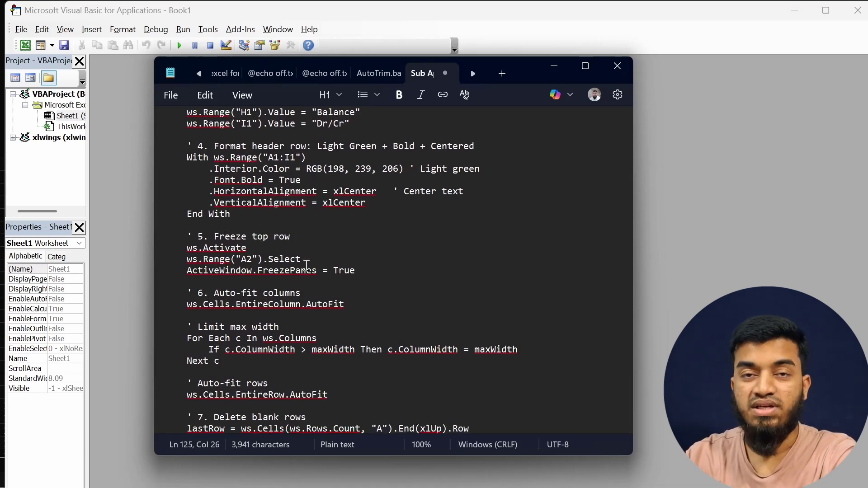
scroll(307, 266, "down", 1)
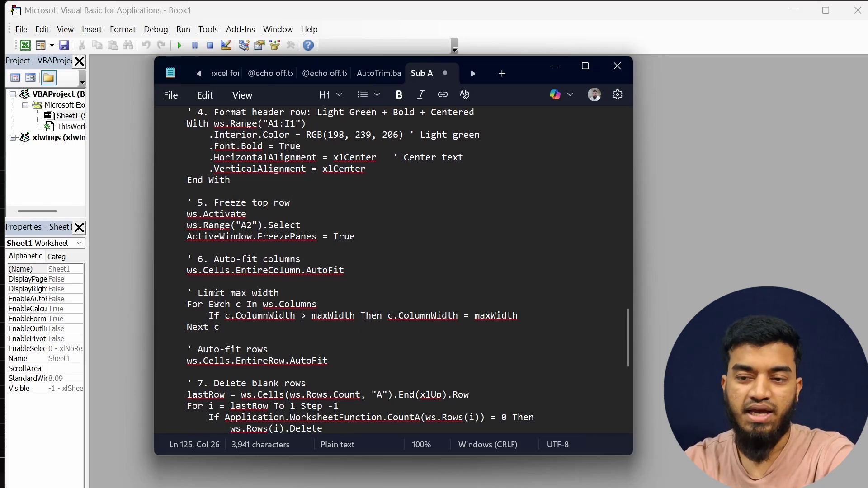
scroll(317, 322, "down", 1)
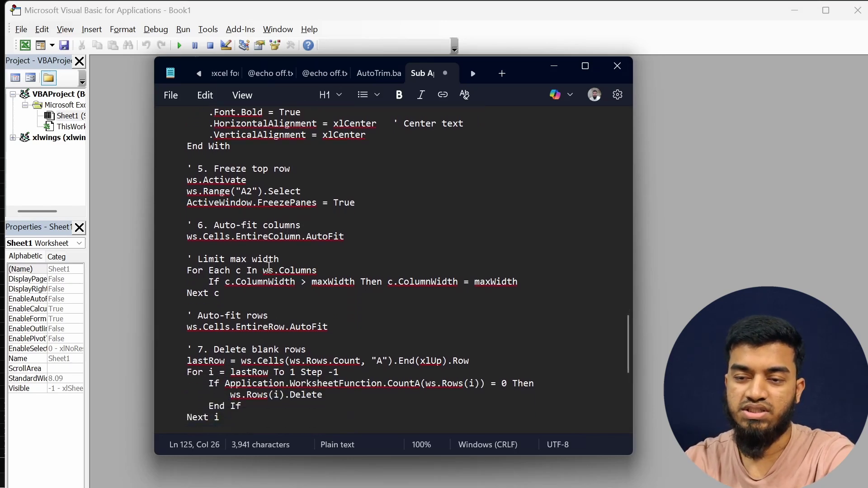
scroll(269, 267, "down", 3)
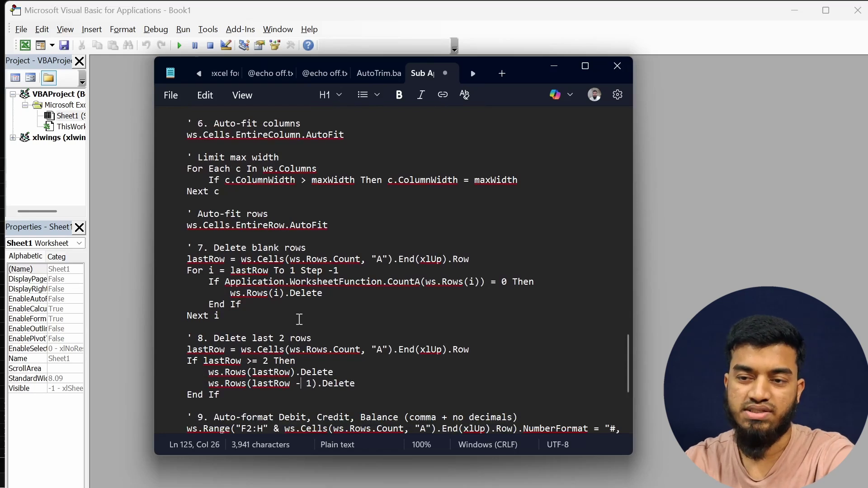
scroll(296, 324, "down", 1)
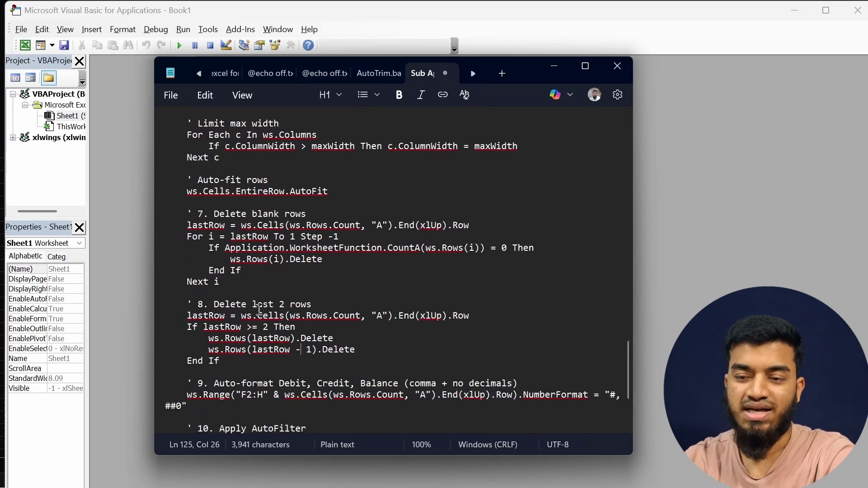
scroll(272, 341, "down", 2)
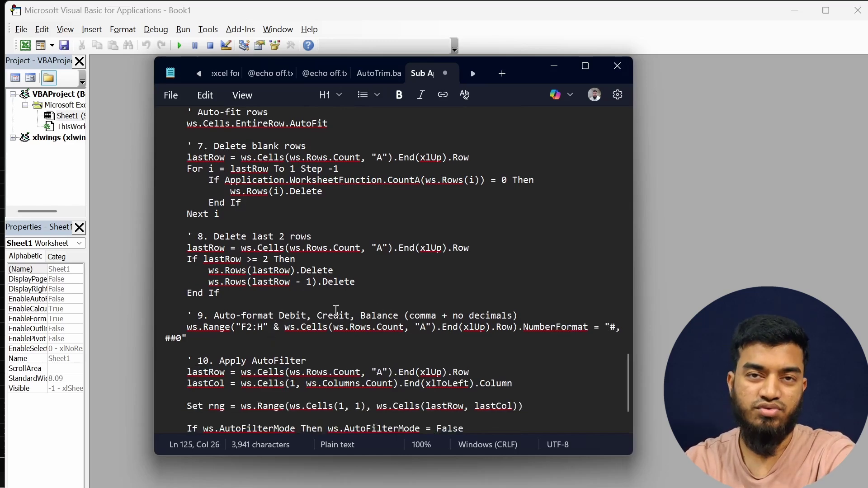
scroll(336, 310, "down", 2)
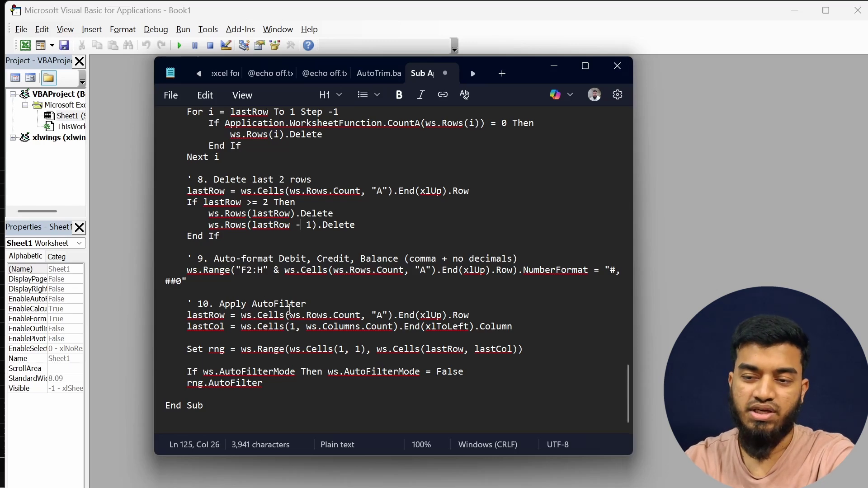
scroll(290, 310, "up", 2)
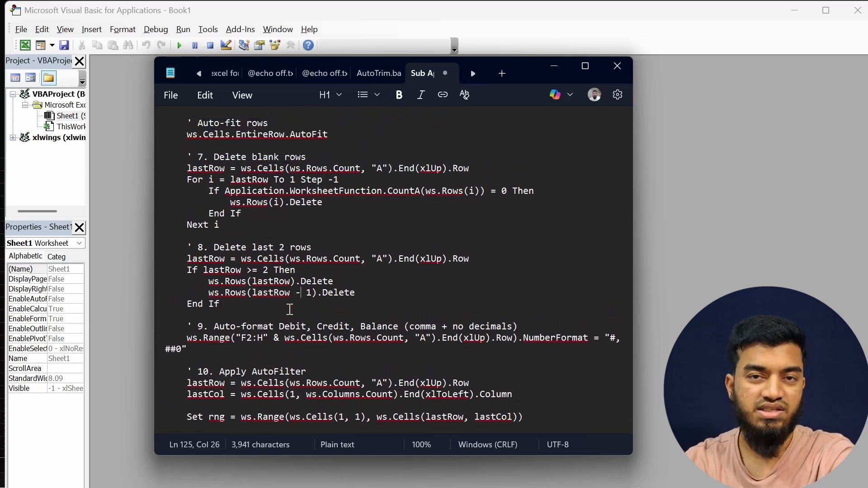
Copy the entire macro code from Notepad and paste it into a new standard module in Book1's VBA project
scroll(336, 312, "up", 20)
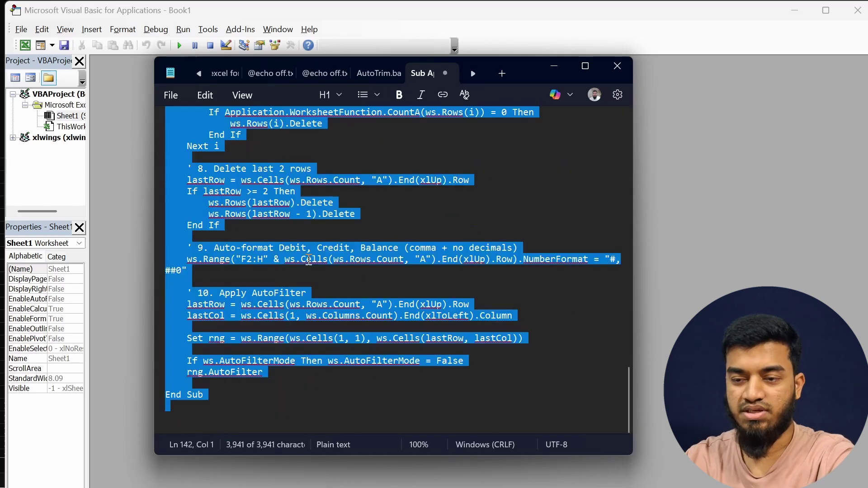
key("ctrl+a")
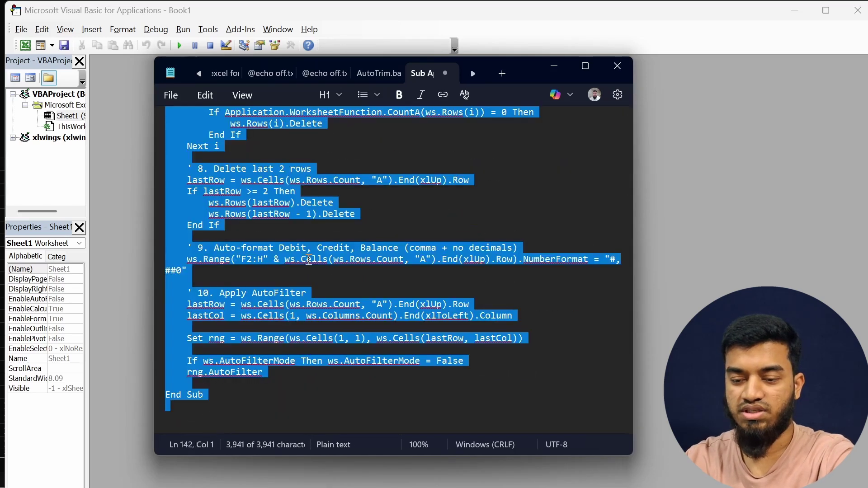
left_click(90, 30)
left_click(92, 30)
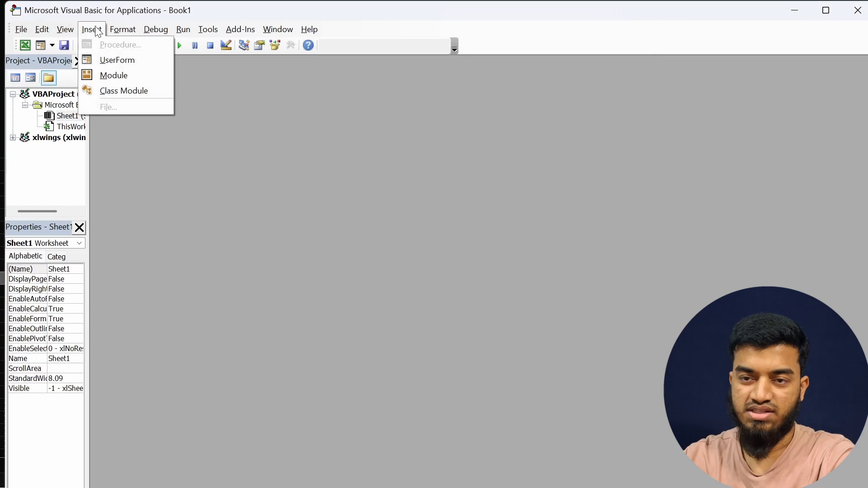
left_click(110, 75)
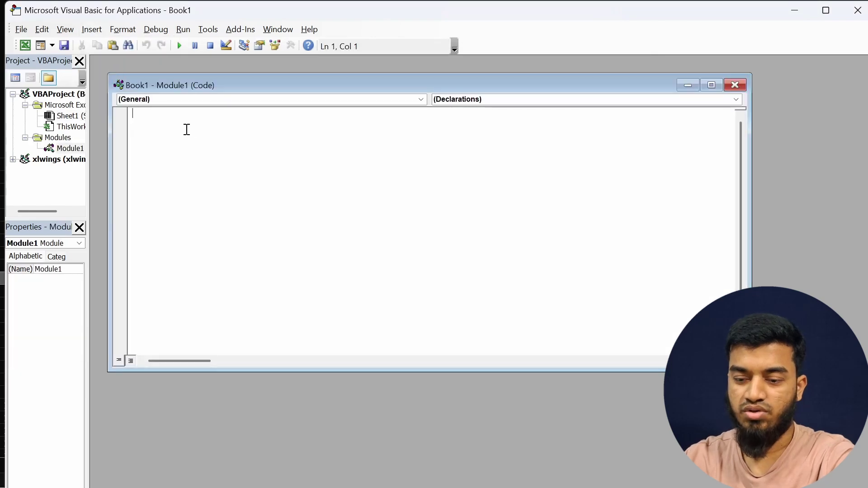
key("ctrl+v")
scroll(324, 188, "up", 10)
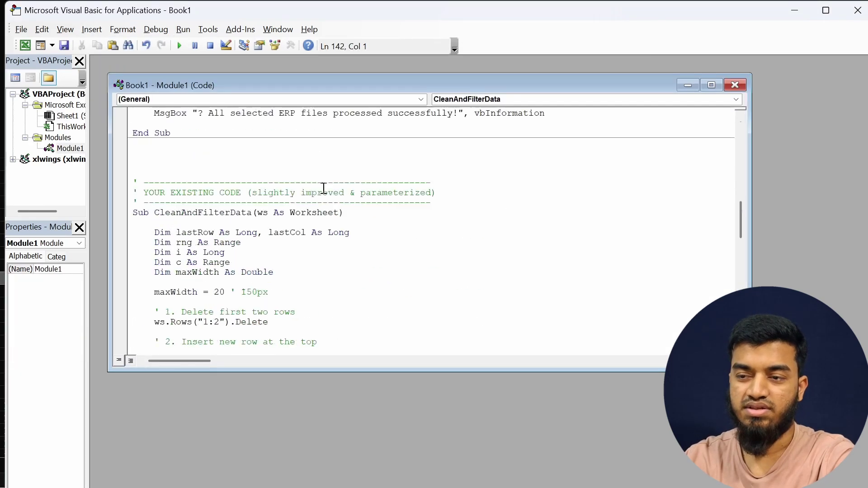
scroll(324, 187, "up", 15)
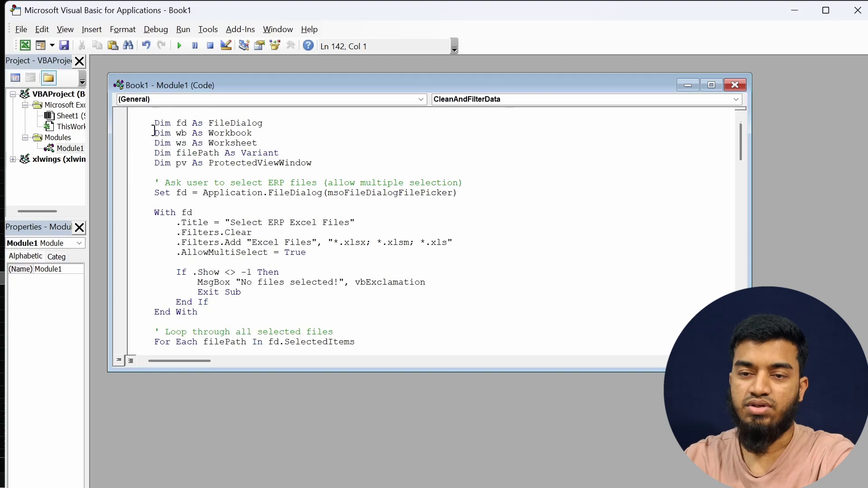
Return to the Book1 worksheet in Excel and draw a form-control button over about cells D5 to F7
left_click(795, 9)
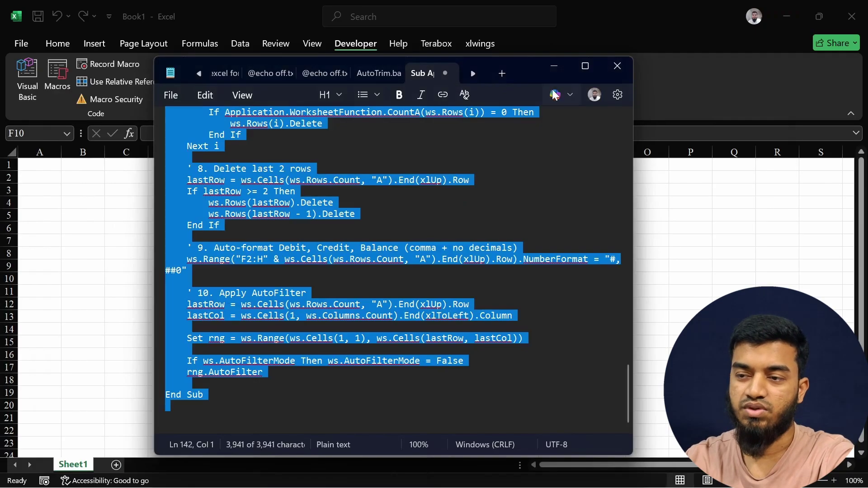
left_click(553, 67)
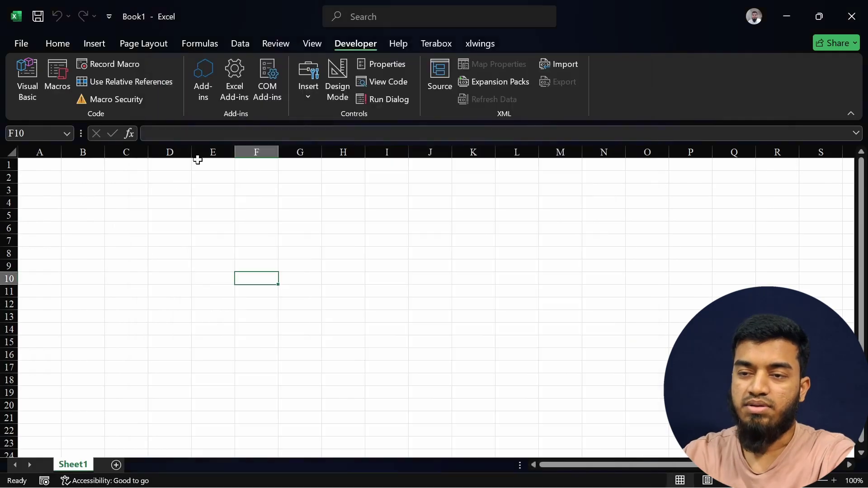
left_click(308, 107)
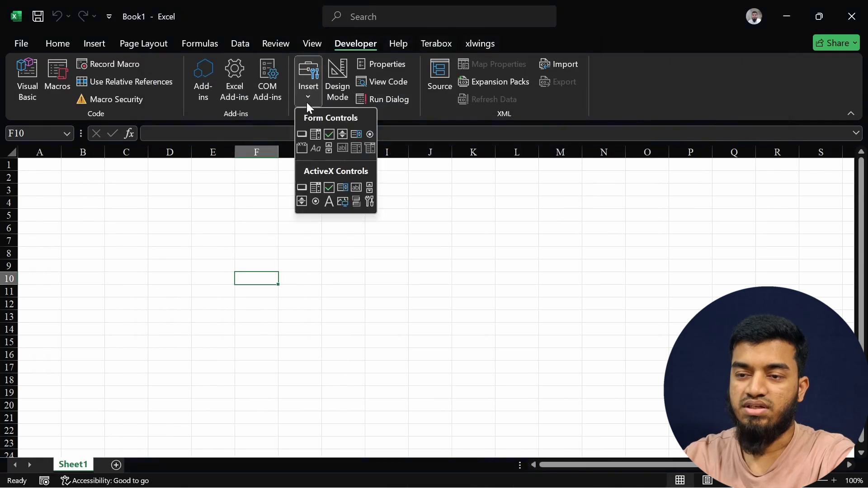
left_click(302, 135)
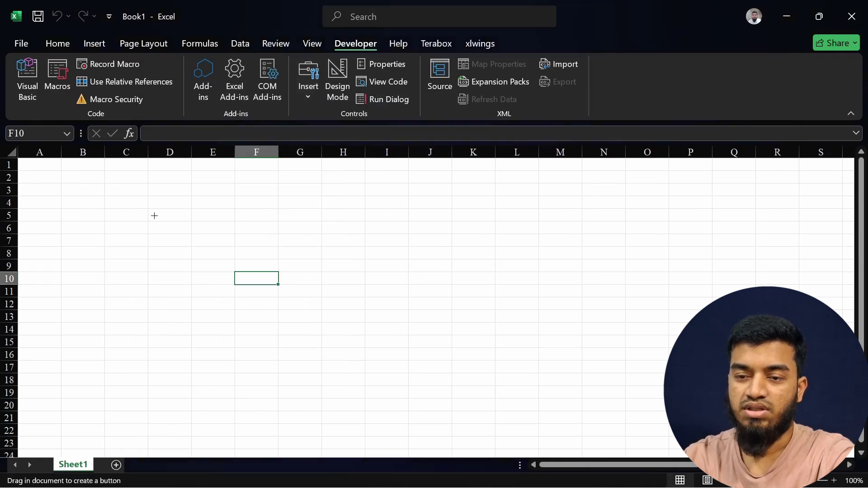
left_click_drag(149, 214, 266, 248)
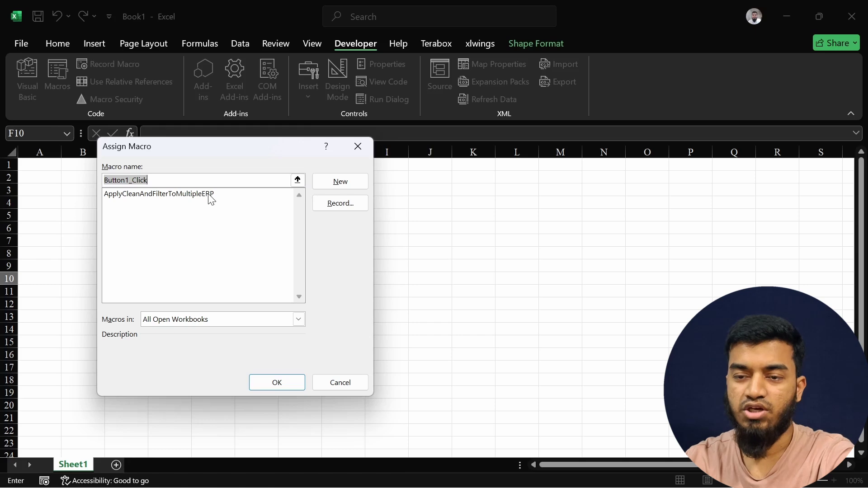
key("alt+Tab")
key("alt+Tab")
key("alt+Tab")
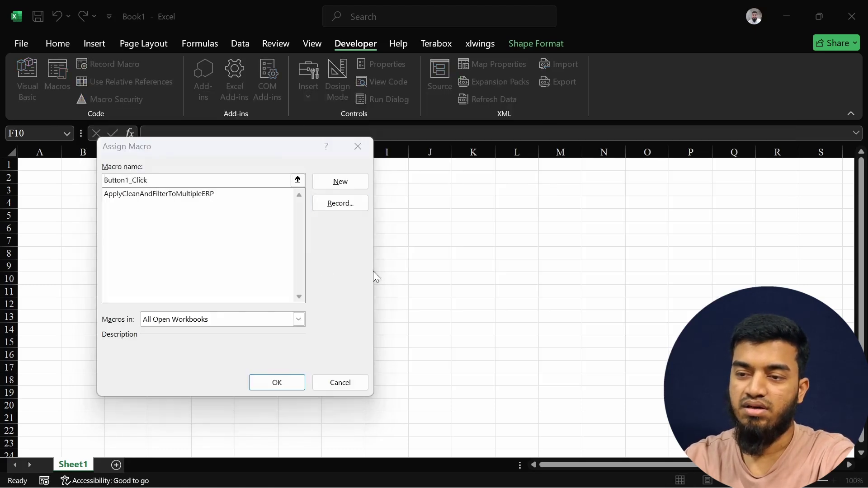
key("alt+Tab")
key("alt+Tab")
key("alt+Tab")
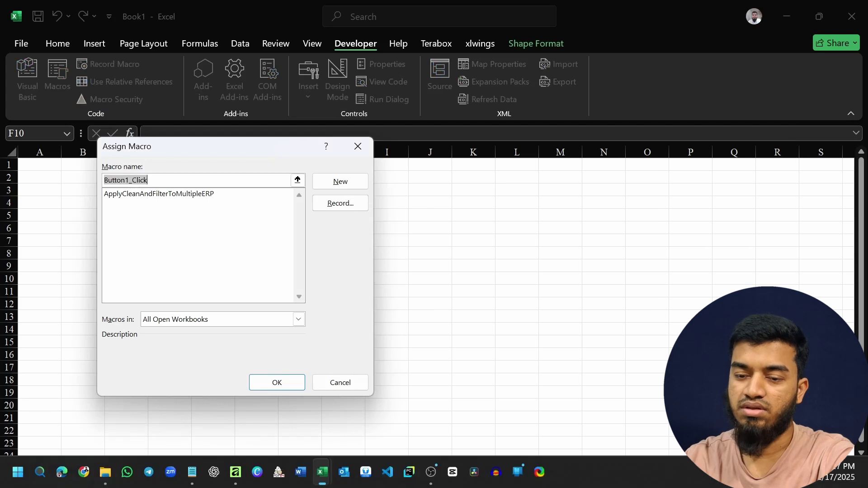
Assign the ApplyCleanAndFilterToMultipleERP macro to the new button and change its label to "Clean Data"
left_click(190, 196)
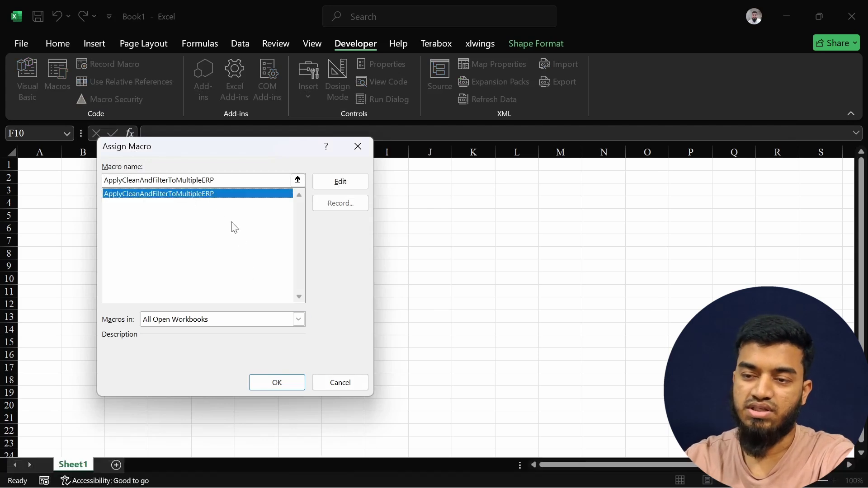
left_click(282, 385)
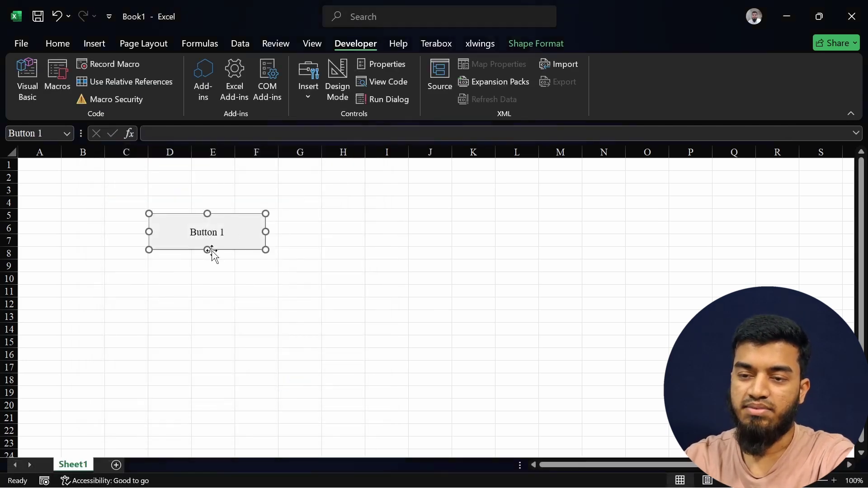
left_click(215, 232)
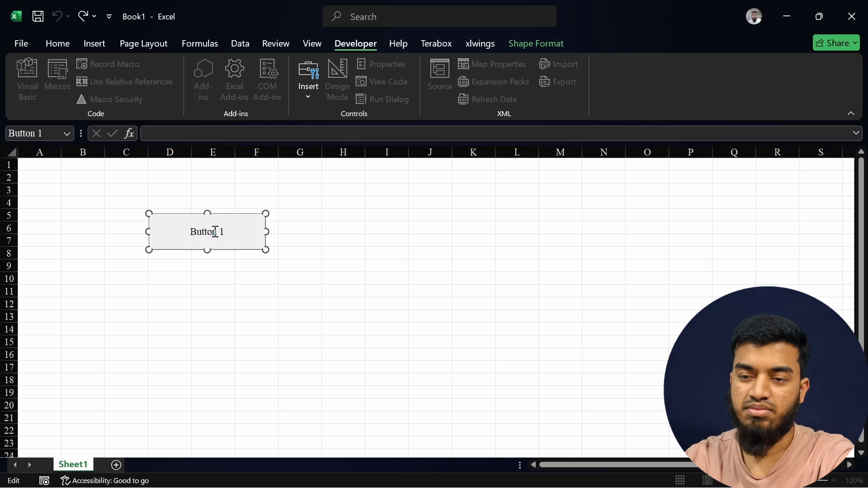
left_click(247, 227)
right_click(209, 232)
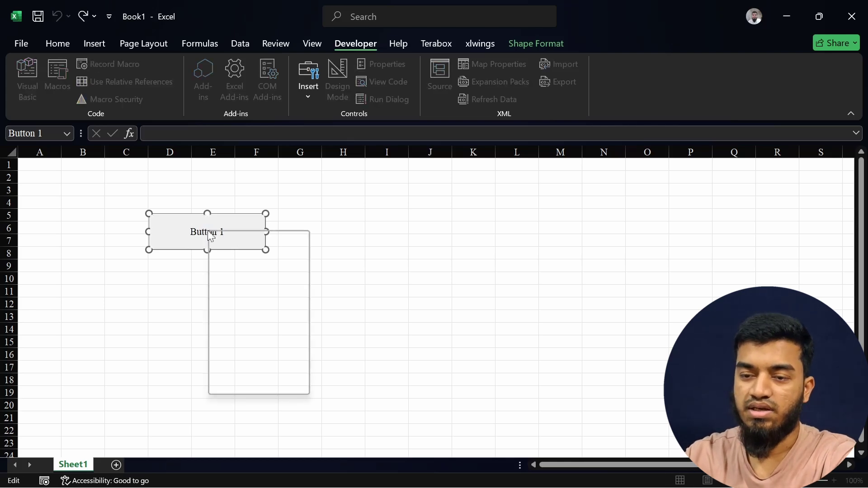
type("Cl")
type("ean")
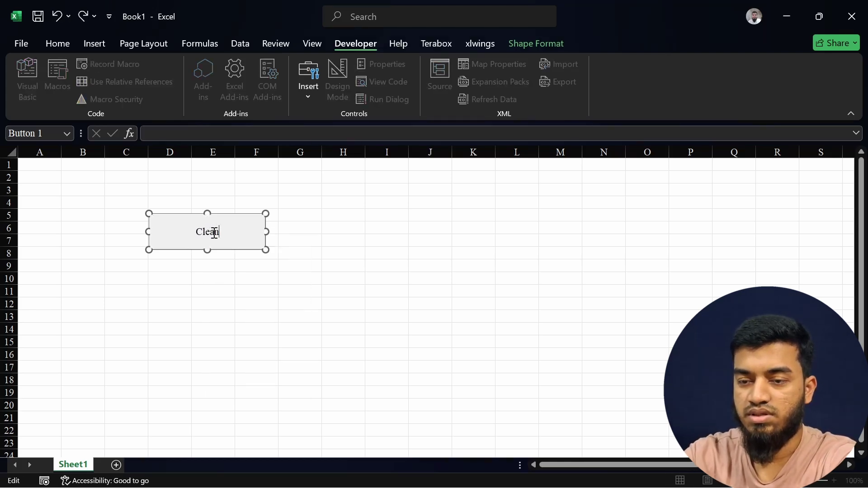
type("Data")
left_click(273, 248)
Reassign the ApplyCleanAndFilterToMultipleERP macro to the existing CleanData button and confirm the assignment
right_click(256, 237)
left_click(297, 370)
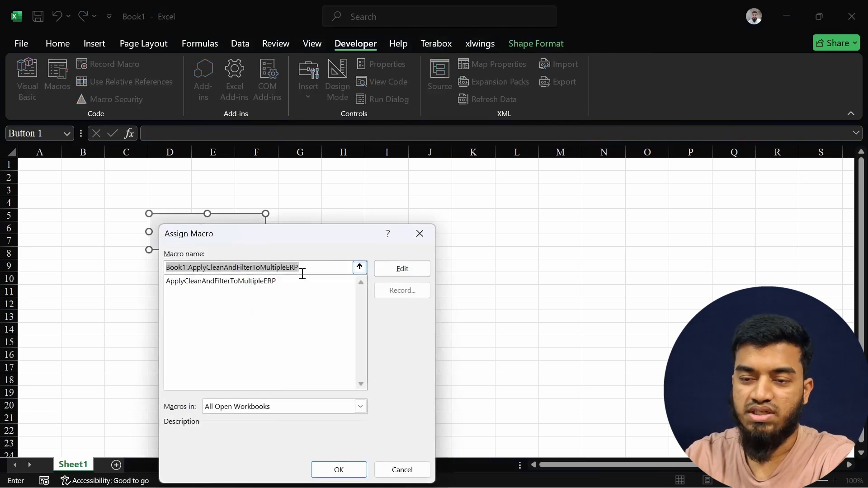
left_click(228, 282)
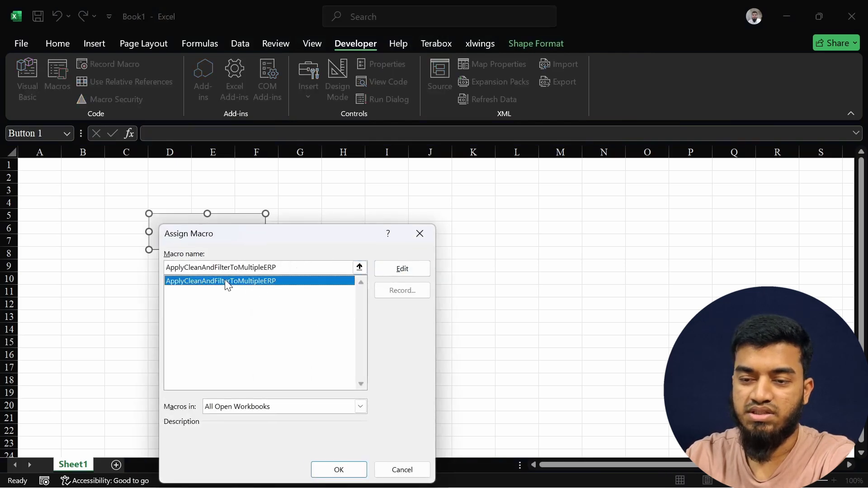
left_click(338, 470)
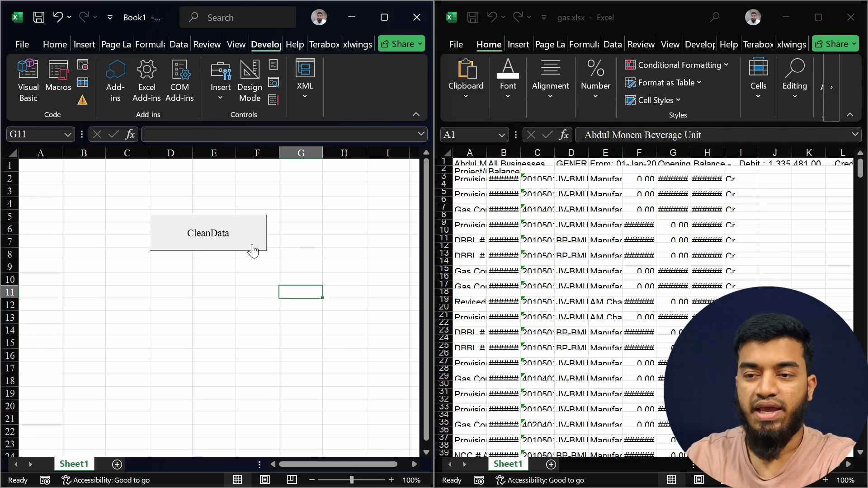
Run the CleanData button's macro on gas.xlsx from the Desktop folder "New folder - Copy" and dismiss the completion message
left_click(603, 259)
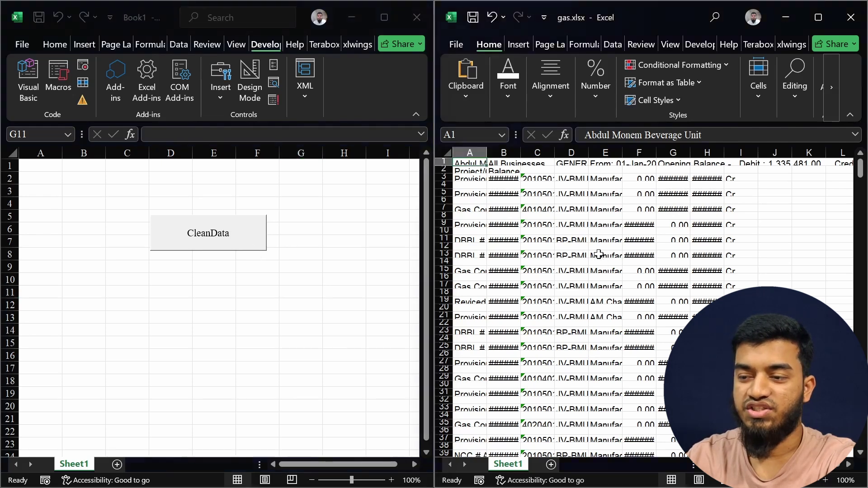
left_click(246, 239)
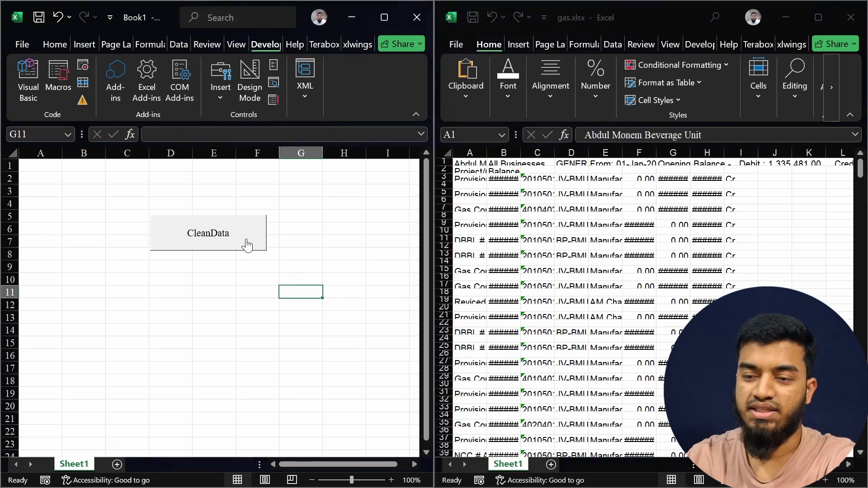
left_click(250, 242)
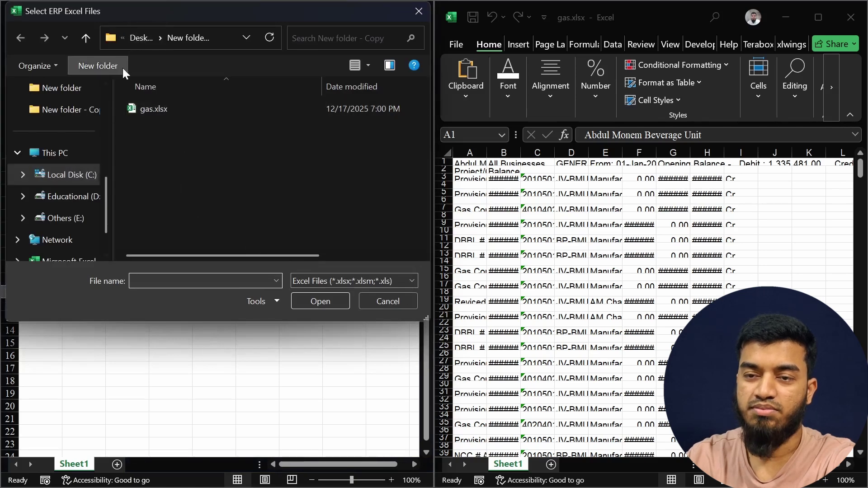
scroll(38, 186, "up", 5)
left_click(65, 179)
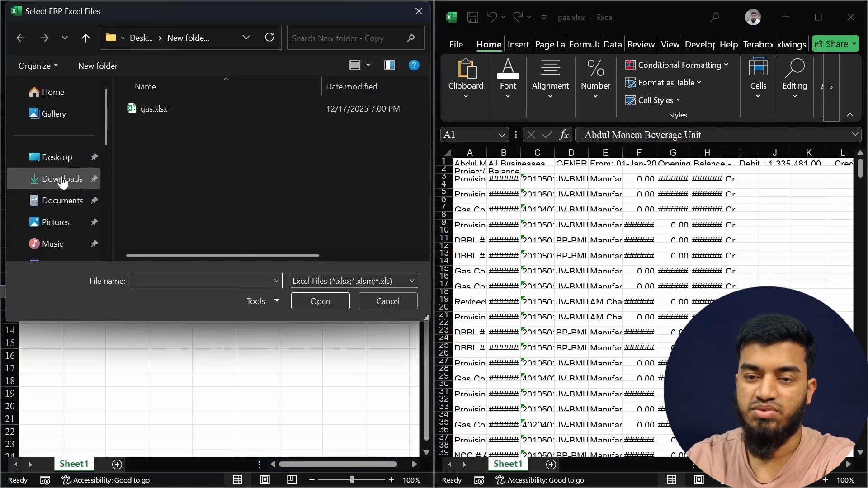
left_click(59, 157)
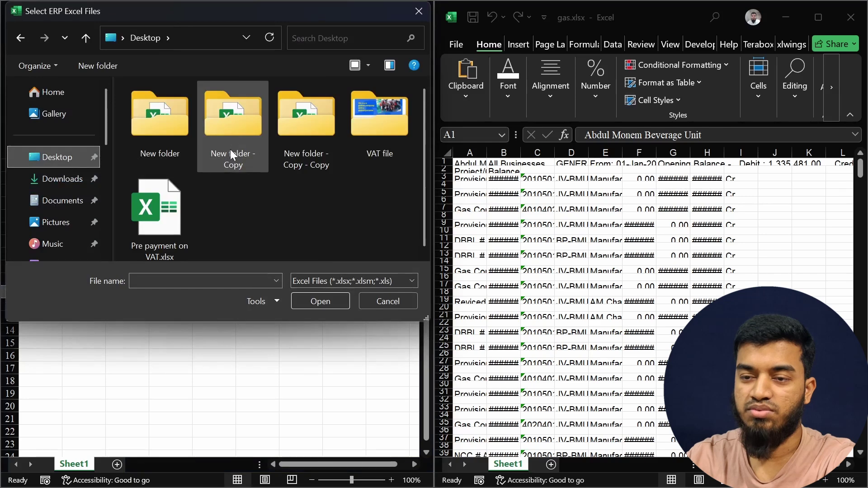
left_click(229, 132)
double_click(230, 132)
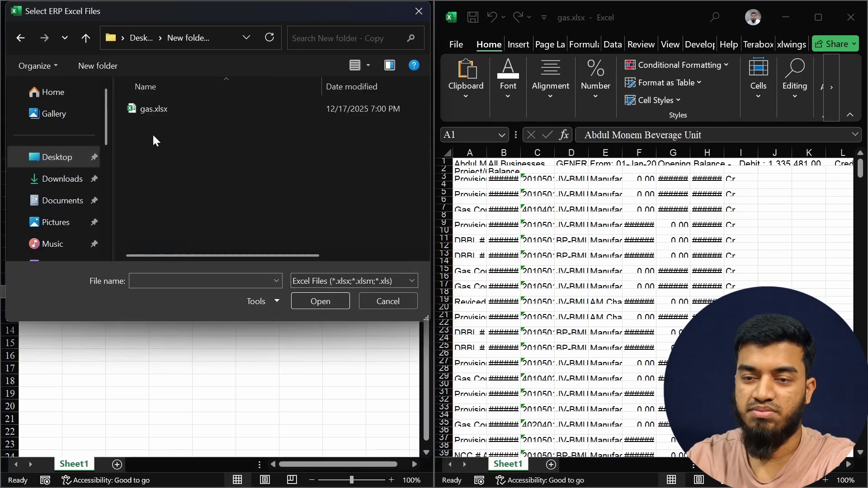
left_click(180, 110)
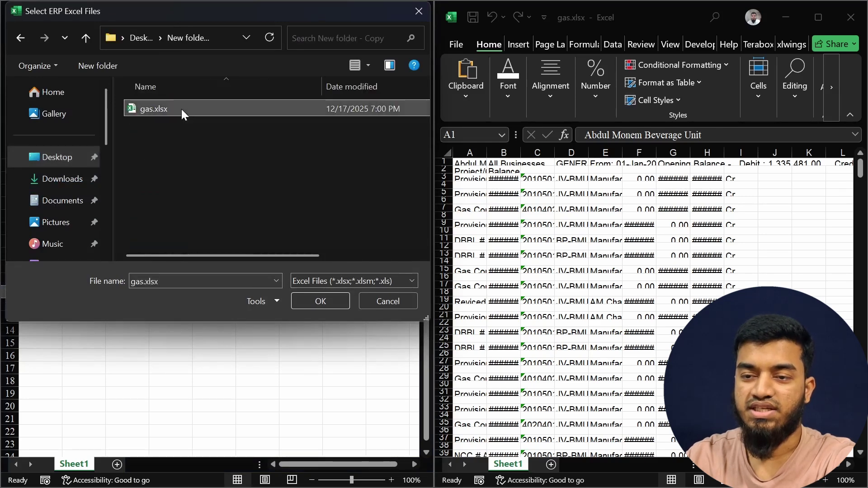
left_click(324, 300)
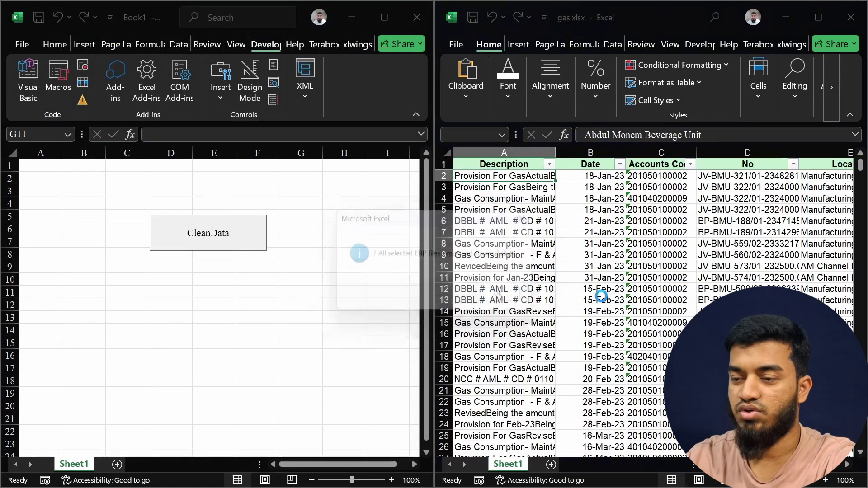
left_click(510, 300)
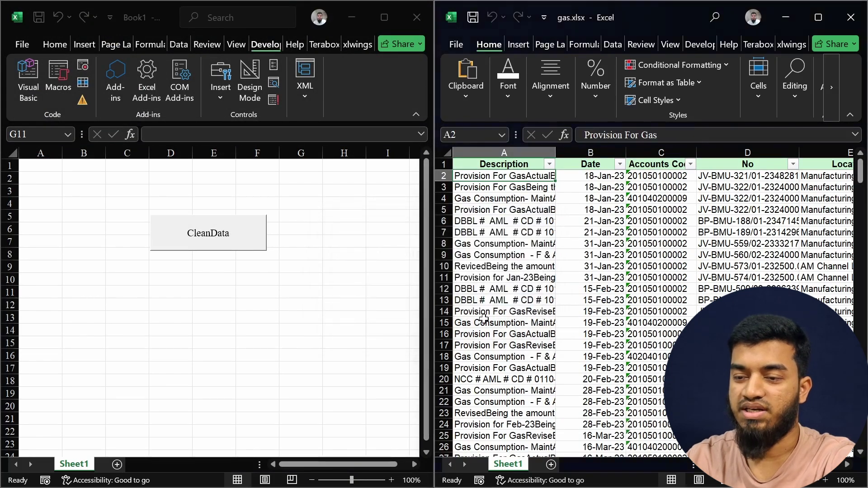